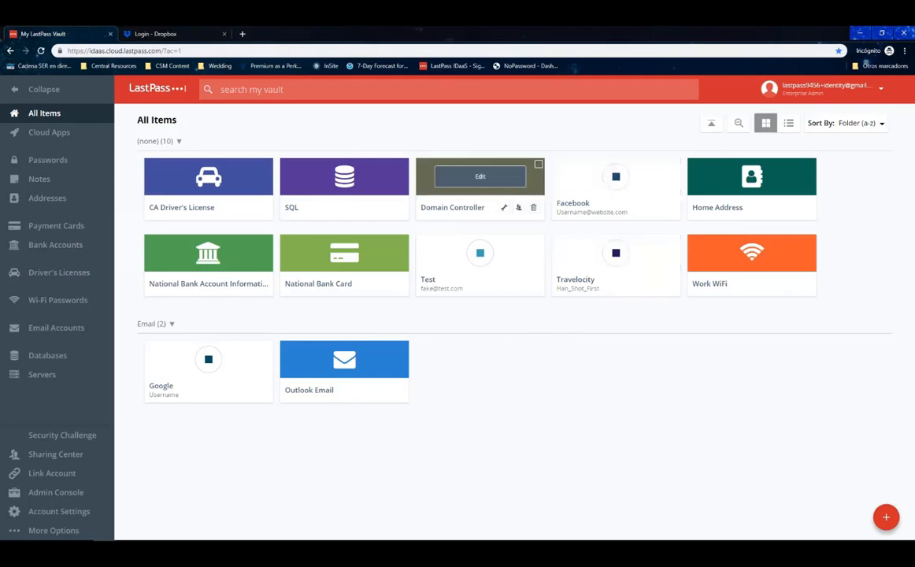
In the Sharing Center, create a new shared folder named 'Engineers'.
{"action": "left_click", "coordinate": [71, 462]}
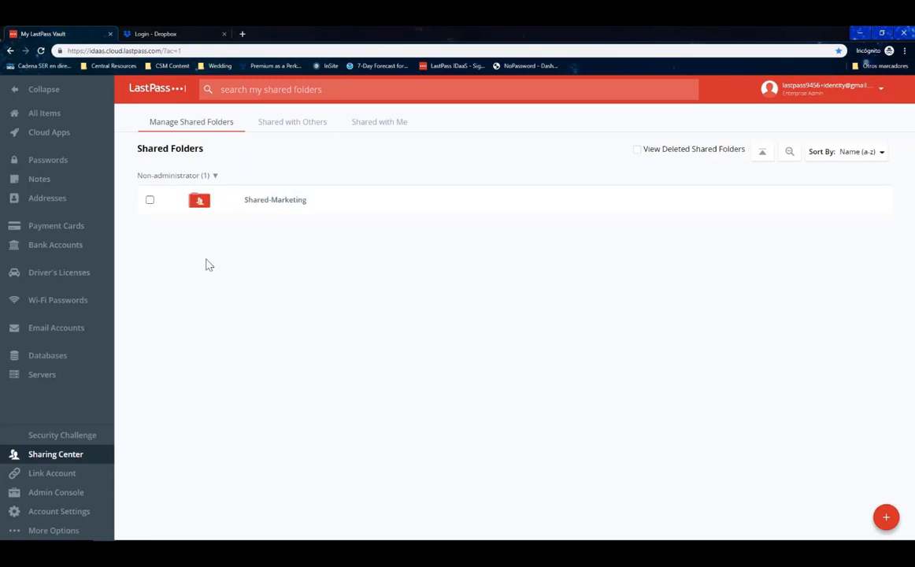
{"action": "left_click", "coordinate": [884, 518]}
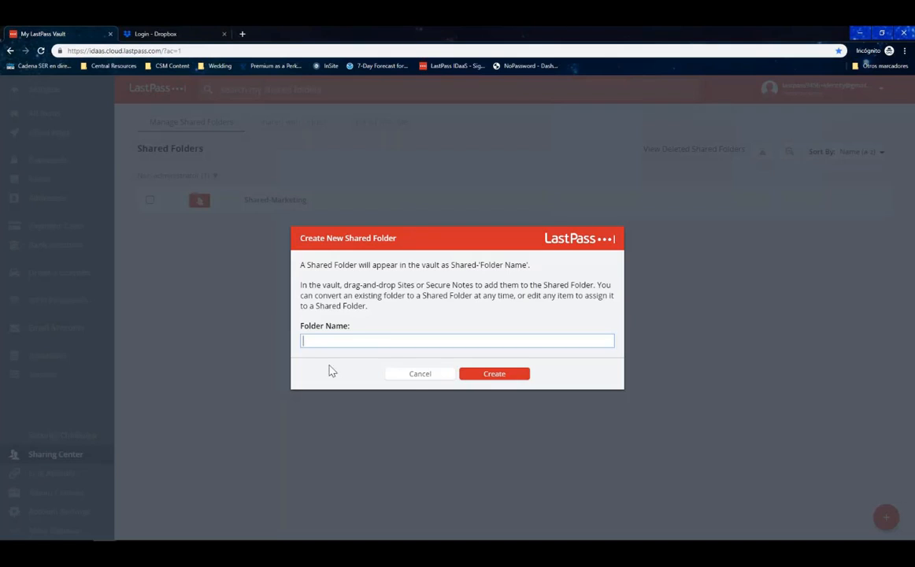
{"action": "type", "text": "Englneers"}
{"action": "left_click", "coordinate": [508, 376]}
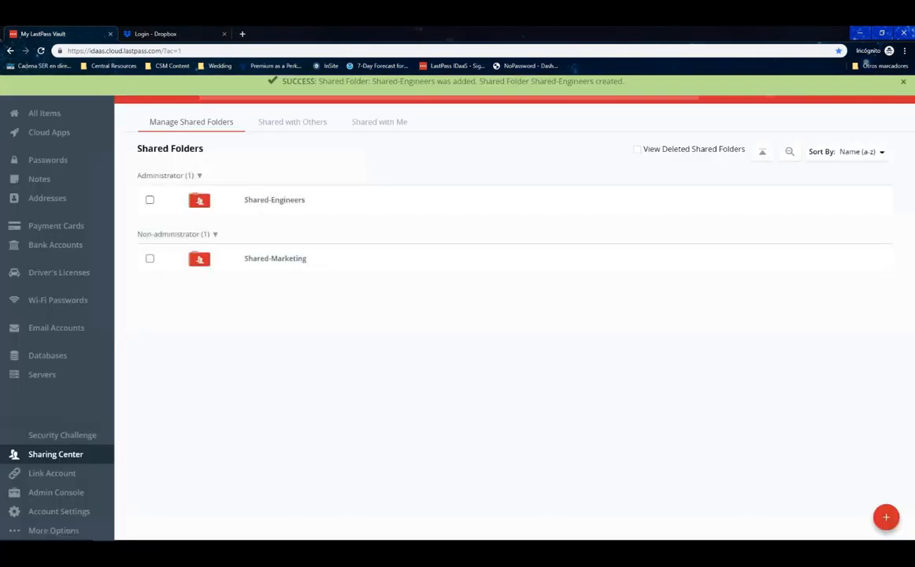
{"action": "mouse_move", "coordinate": [198, 206]}
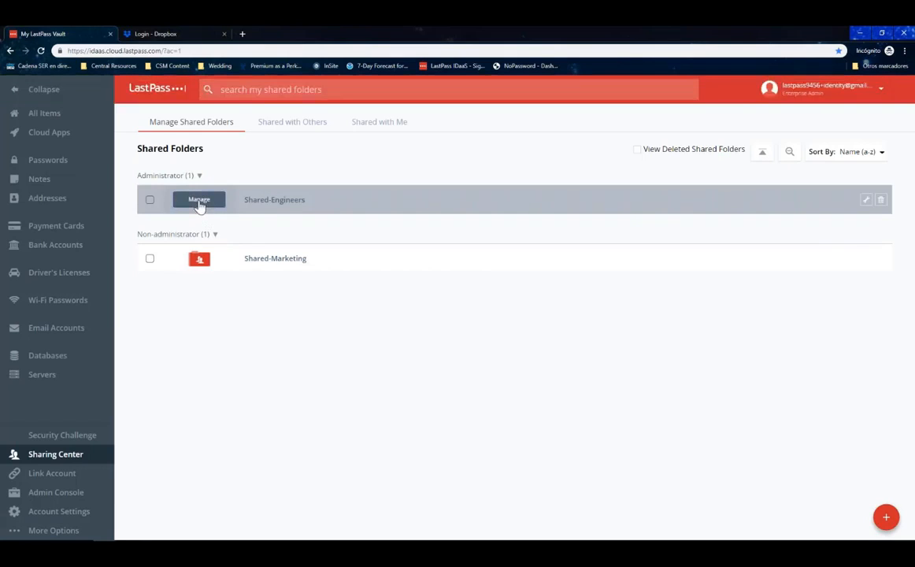
Invite the PRODUCT group and a user matching 'last' to the Engineers folder.
{"action": "left_click", "coordinate": [198, 200]}
{"action": "left_click", "coordinate": [274, 218]}
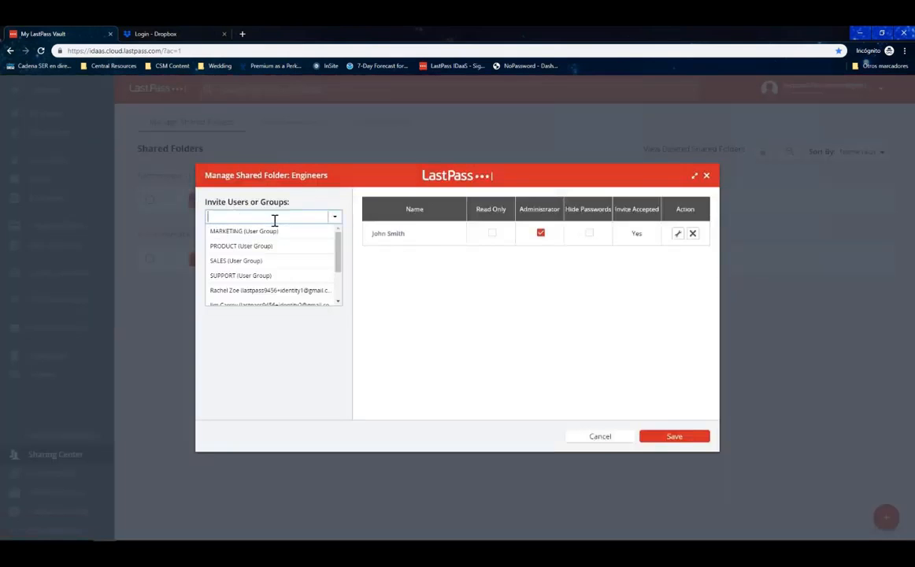
{"action": "left_click", "coordinate": [313, 201]}
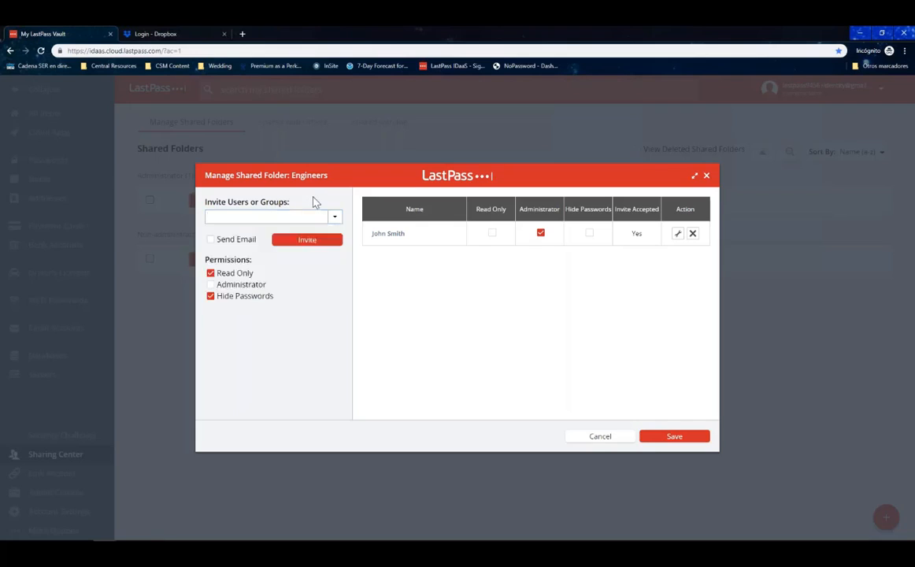
{"action": "left_click", "coordinate": [277, 215]}
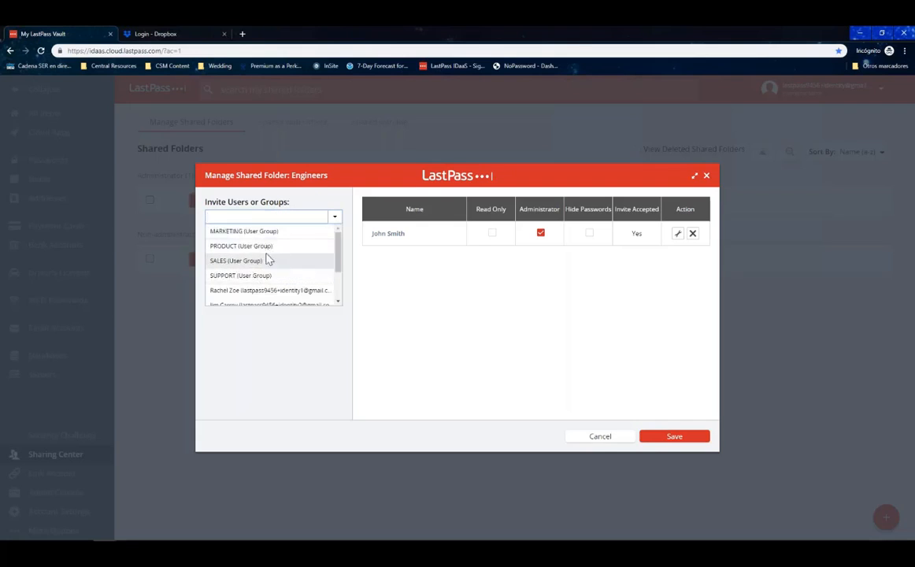
{"action": "left_click", "coordinate": [264, 246]}
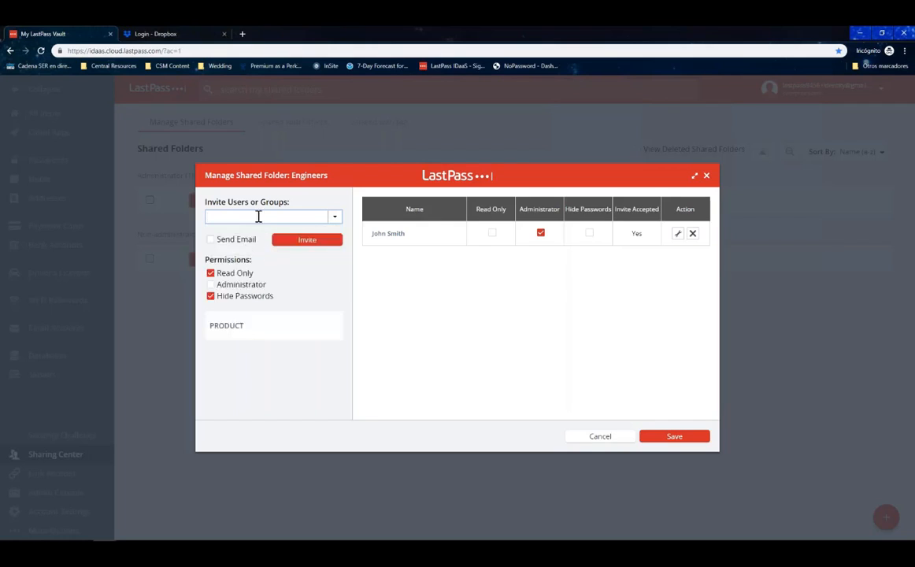
{"action": "type", "text": "last"}
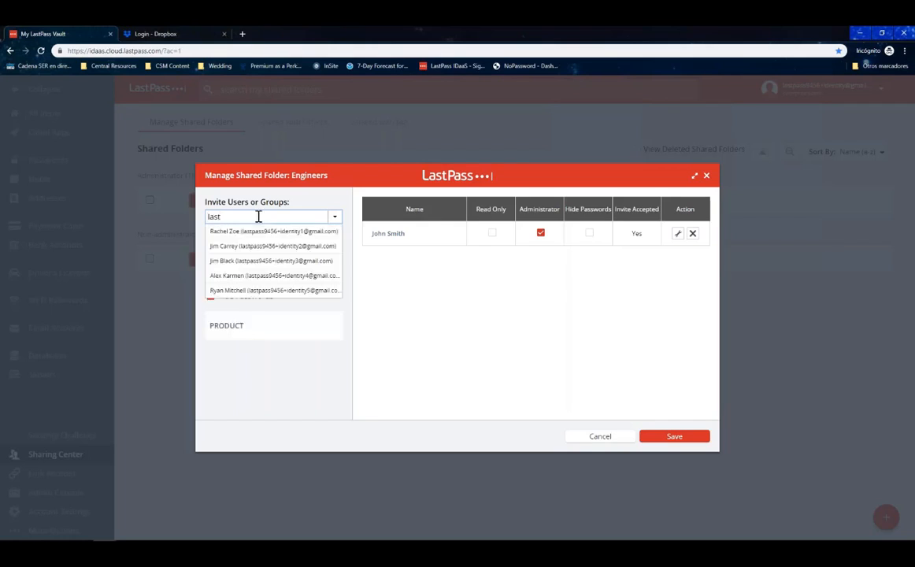
{"action": "left_click", "coordinate": [258, 258]}
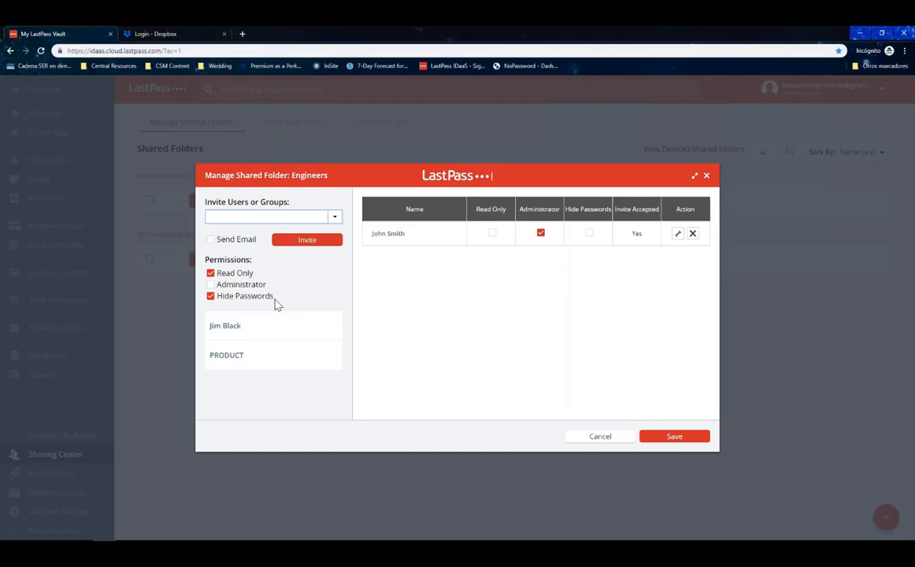
Give invitees admin rights with visible passwords, send, then close and discard changes.
{"action": "left_click", "coordinate": [210, 296]}
{"action": "left_click", "coordinate": [210, 273]}
{"action": "left_click", "coordinate": [211, 285]}
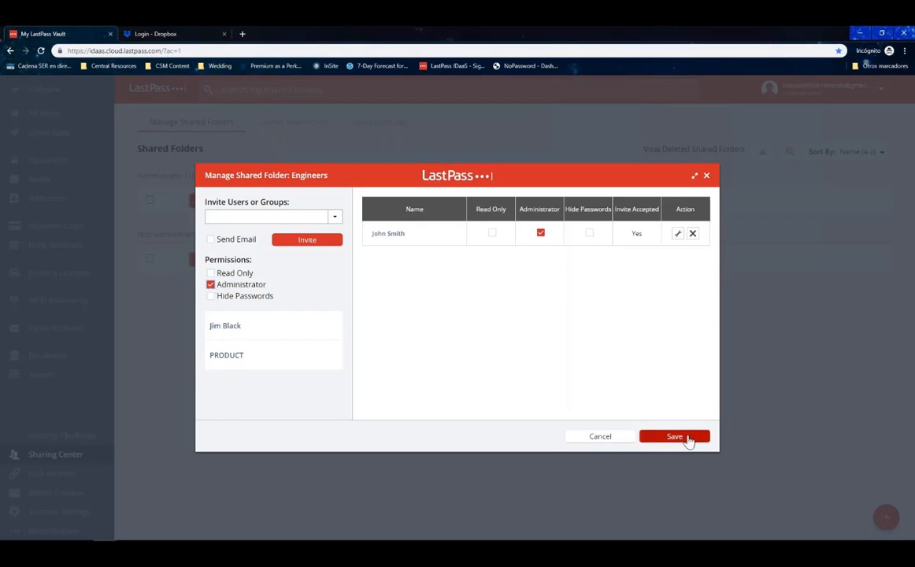
{"action": "left_click", "coordinate": [685, 438]}
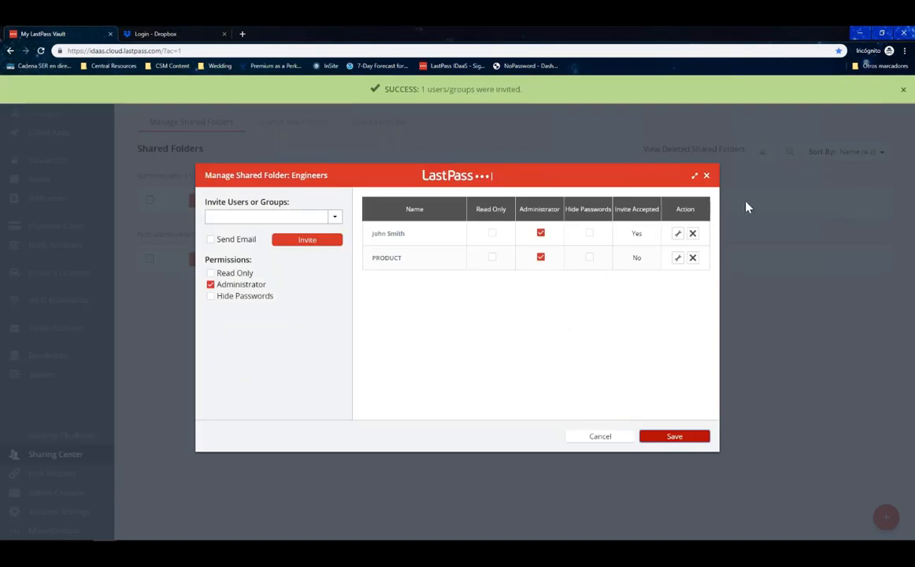
{"action": "left_click", "coordinate": [706, 176]}
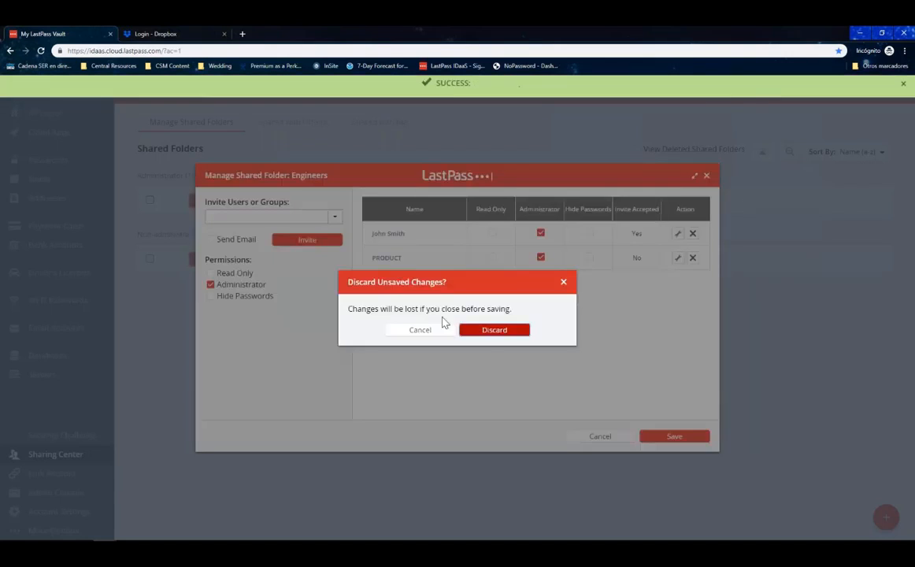
{"action": "left_click", "coordinate": [489, 335]}
Set PRODUCT to Read Only with Hide Passwords, no admin rights, and save.
{"action": "left_click", "coordinate": [495, 200]}
{"action": "left_click", "coordinate": [492, 257]}
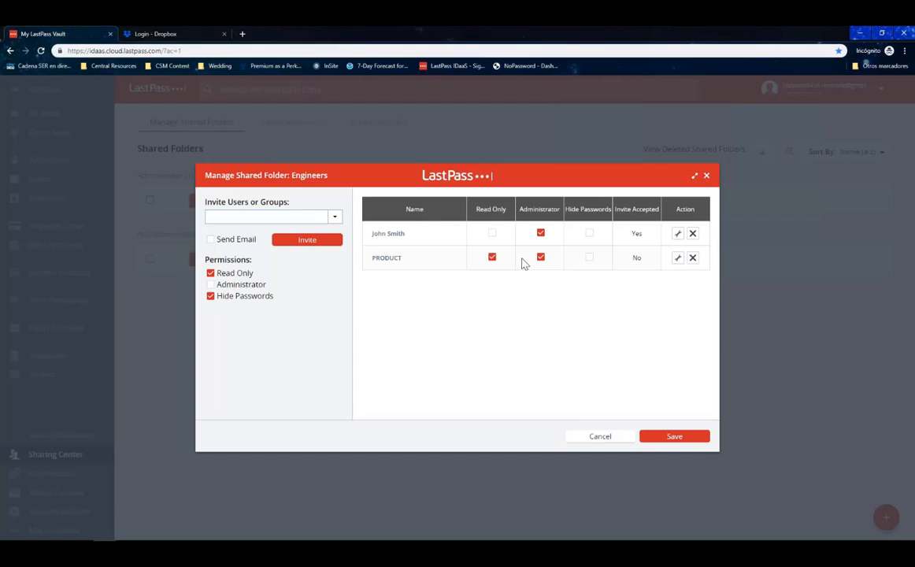
{"action": "left_click", "coordinate": [540, 257]}
{"action": "left_click", "coordinate": [589, 258]}
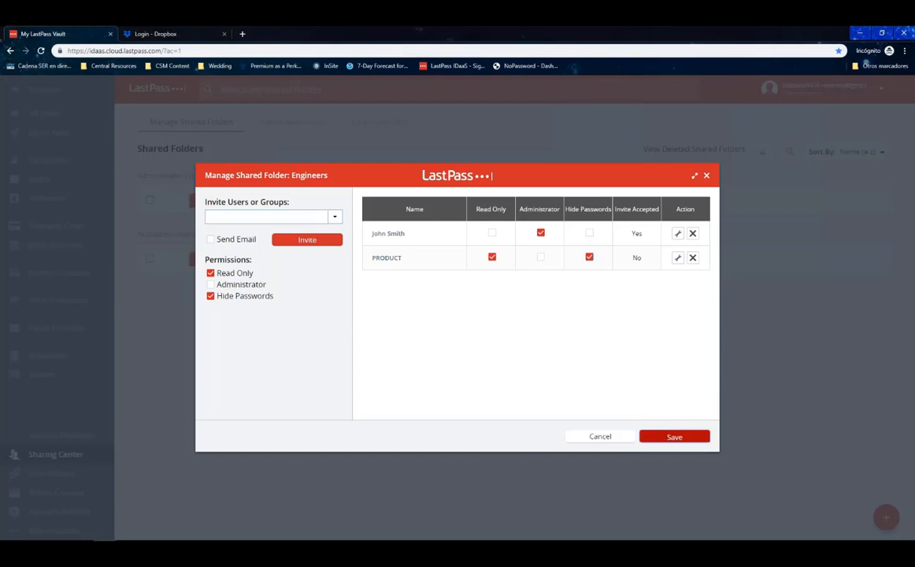
{"action": "left_click", "coordinate": [665, 434]}
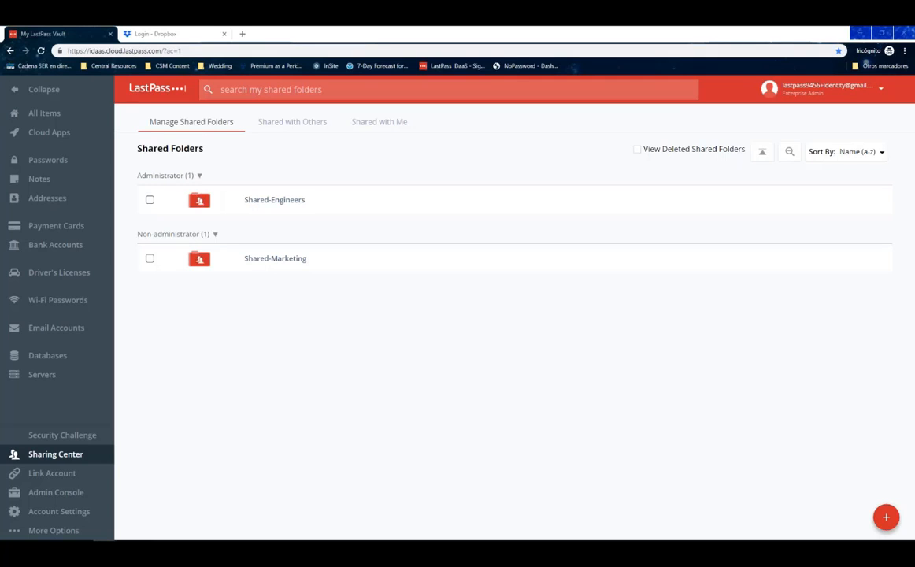
Open the Admin Console dashboard and highlight the invited inactive users count.
{"action": "left_click", "coordinate": [68, 494]}
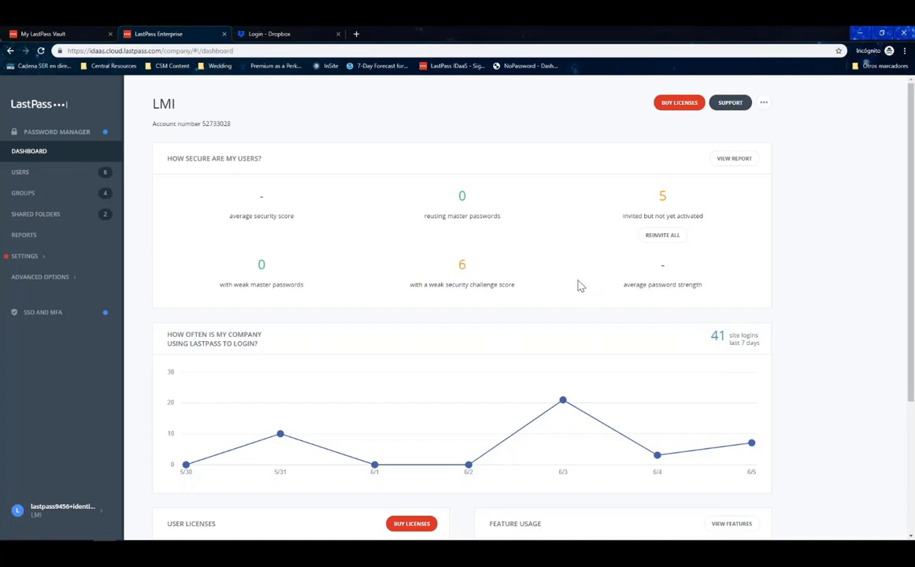
{"action": "left_click", "coordinate": [448, 248]}
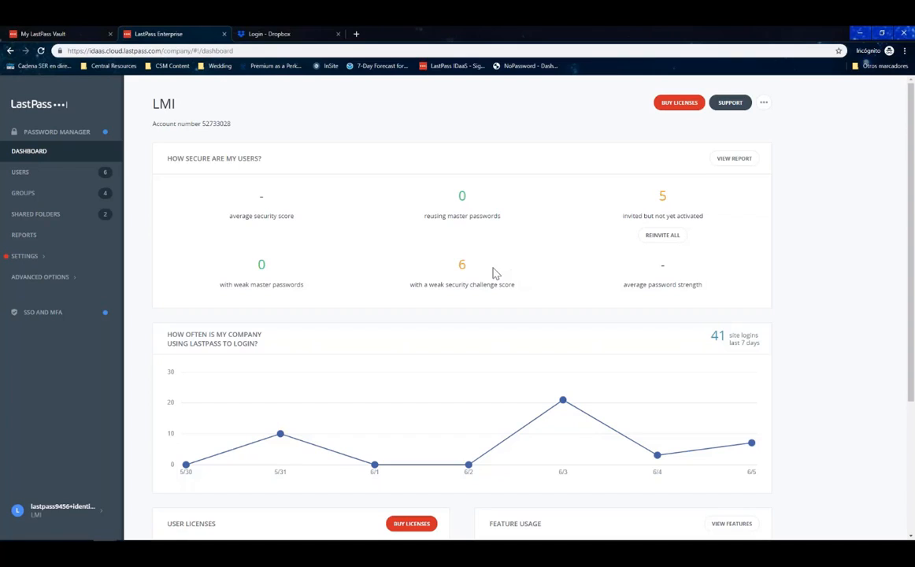
{"action": "double_click", "coordinate": [677, 203]}
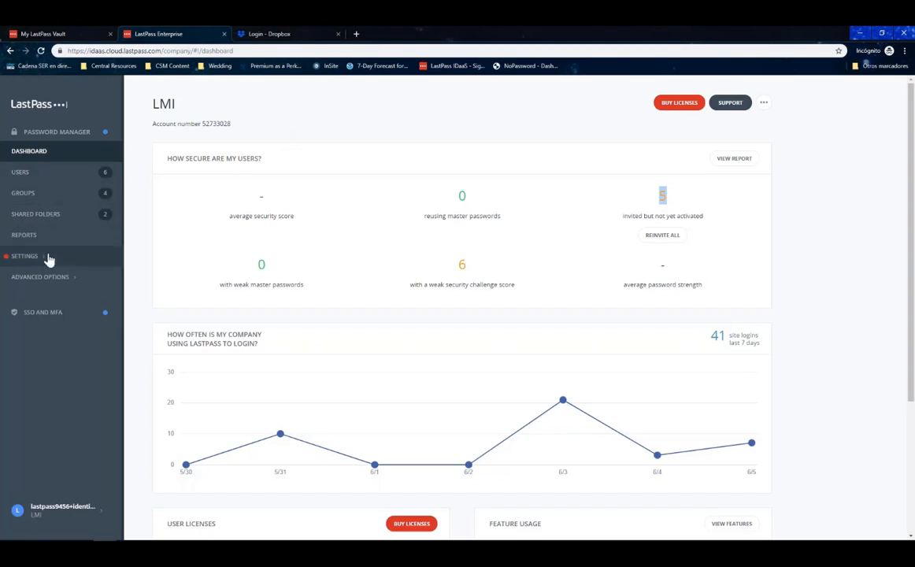
Add a 'Do not allow reuse of master password' policy with value 5.
{"action": "left_click", "coordinate": [51, 259]}
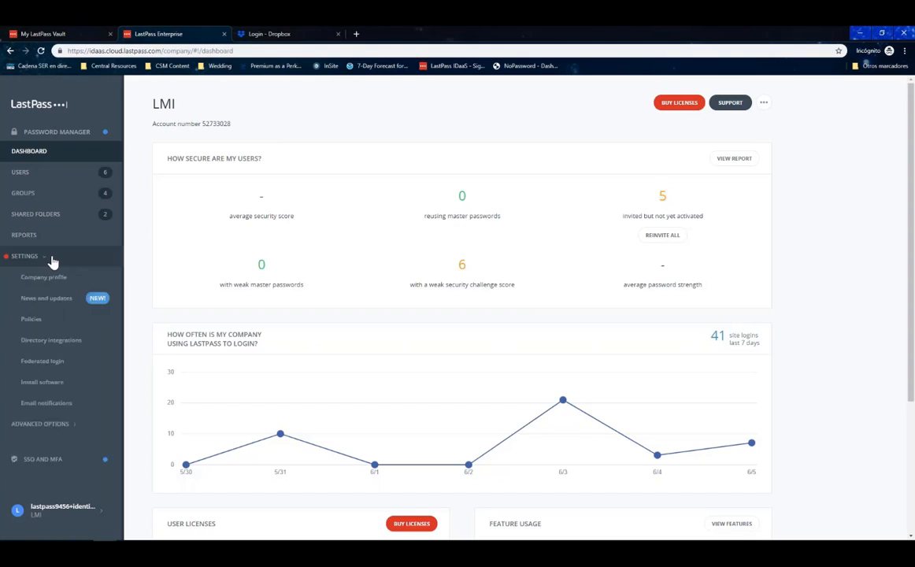
{"action": "left_click", "coordinate": [55, 325]}
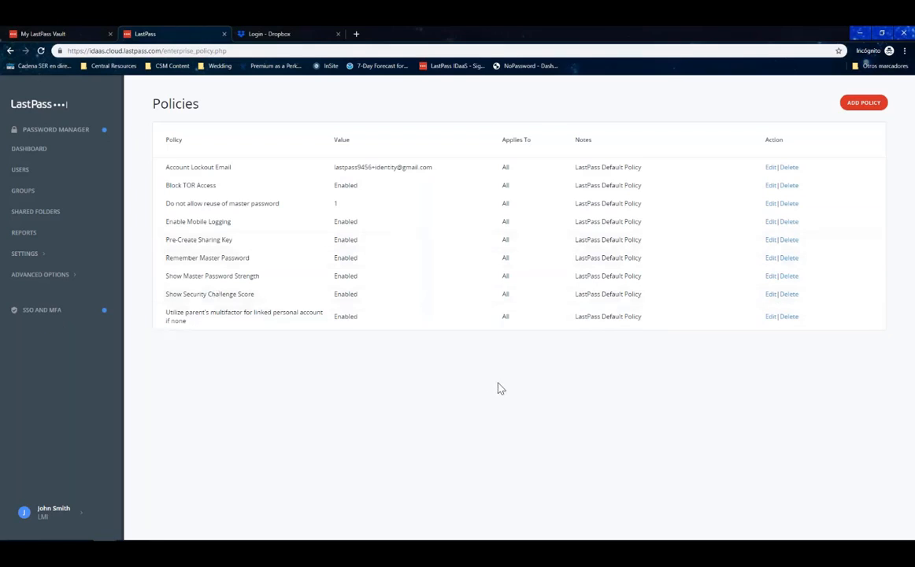
{"action": "left_click", "coordinate": [862, 105]}
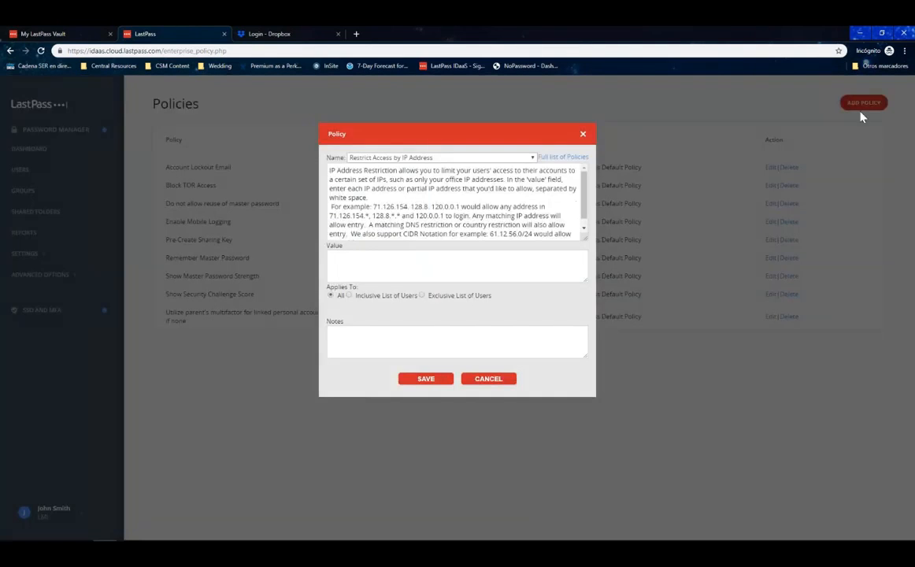
{"action": "left_click", "coordinate": [532, 159]}
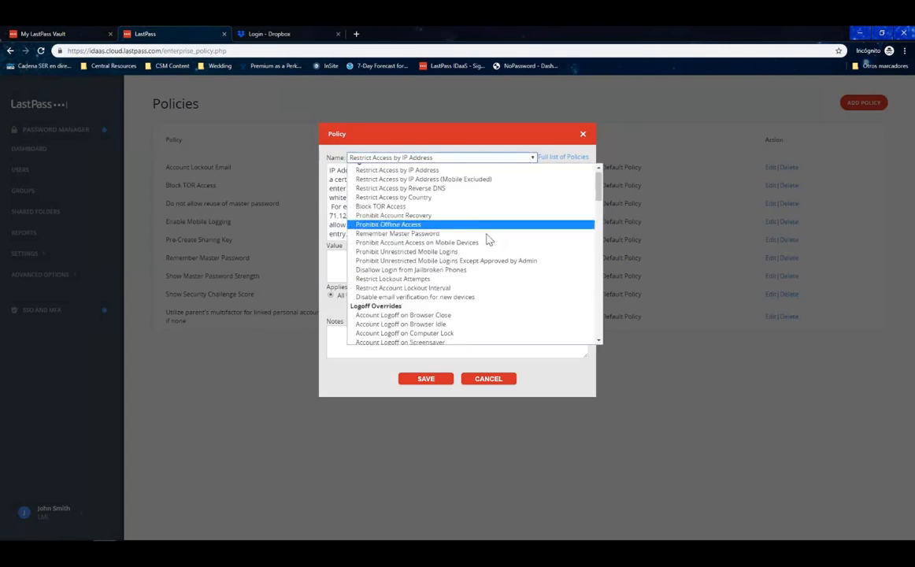
{"action": "scroll", "coordinate": [486, 240], "scroll_direction": "down", "scroll_amount": 7}
{"action": "scroll", "coordinate": [485, 242], "scroll_direction": "down", "scroll_amount": 8}
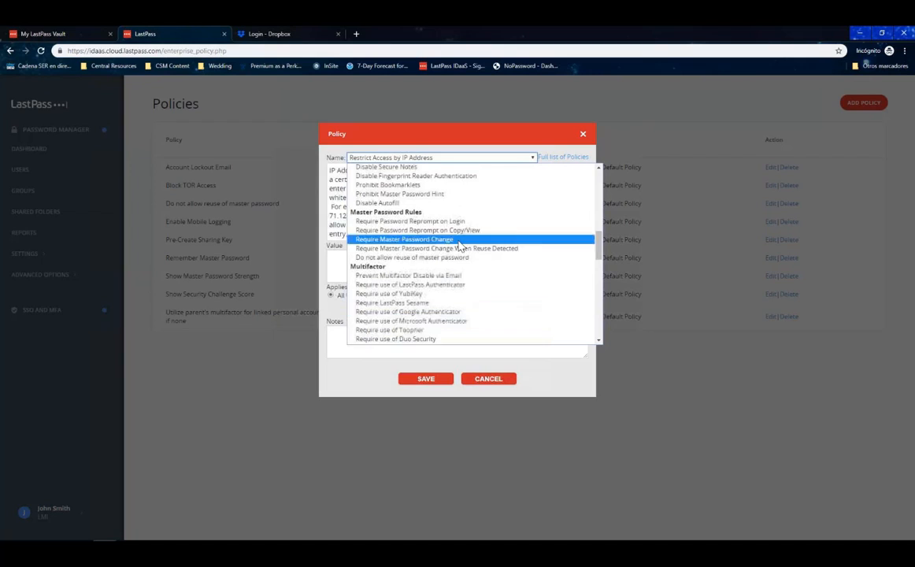
{"action": "left_click", "coordinate": [440, 258]}
{"action": "left_click", "coordinate": [437, 263]}
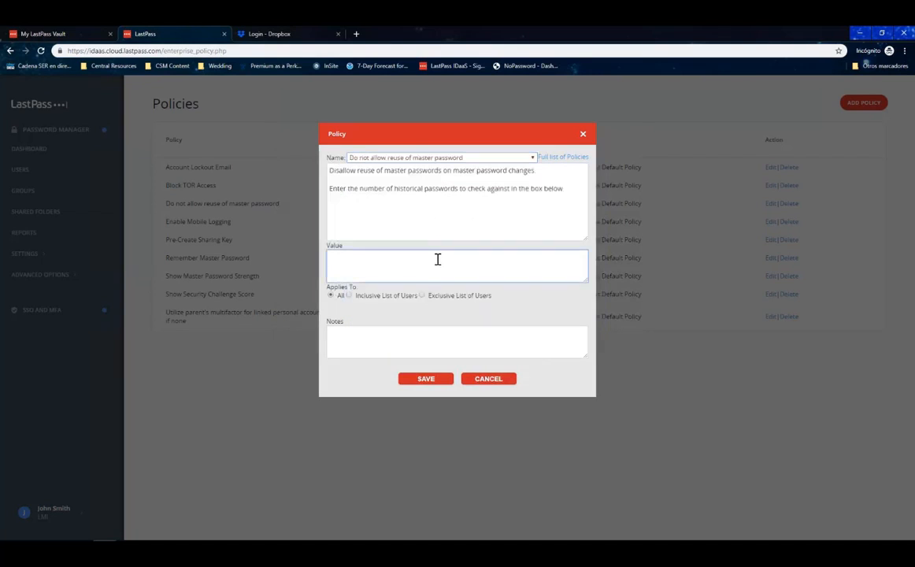
{"action": "type", "text": "5"}
Apply the policy to an Exclusive List containing the SUPPORT group and save it.
{"action": "left_click", "coordinate": [349, 295]}
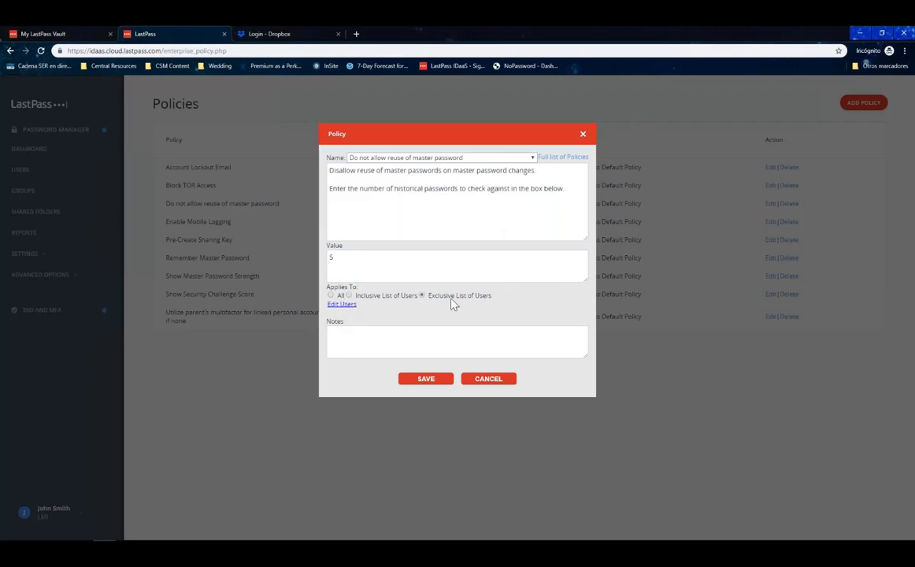
{"action": "left_click", "coordinate": [347, 306]}
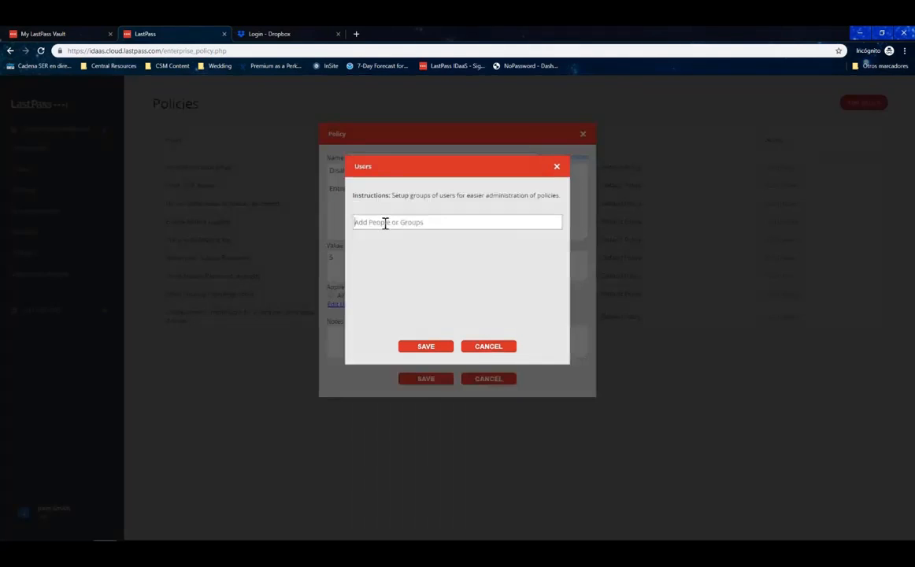
{"action": "left_click", "coordinate": [385, 222]}
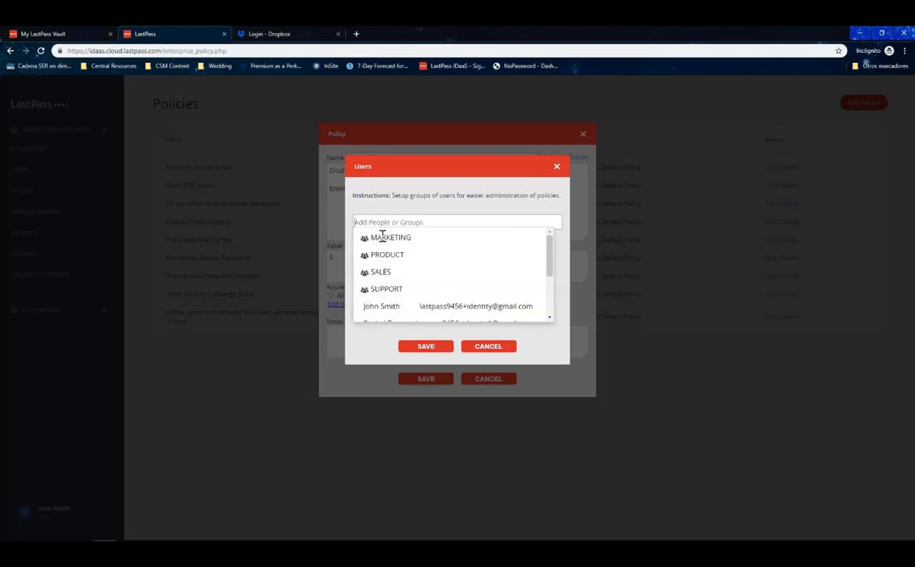
{"action": "left_click", "coordinate": [409, 293]}
{"action": "left_click", "coordinate": [423, 348]}
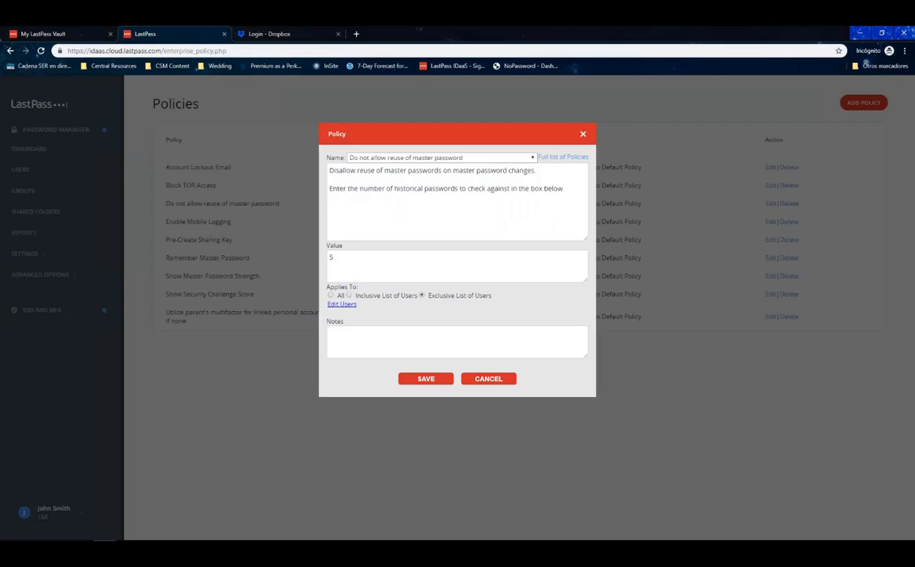
{"action": "left_click", "coordinate": [425, 378]}
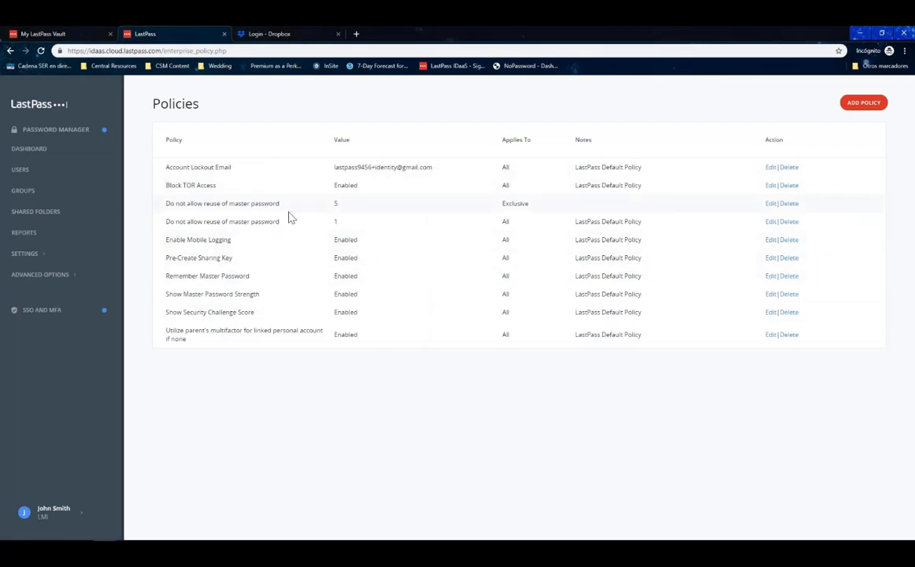
{"action": "left_click", "coordinate": [59, 177]}
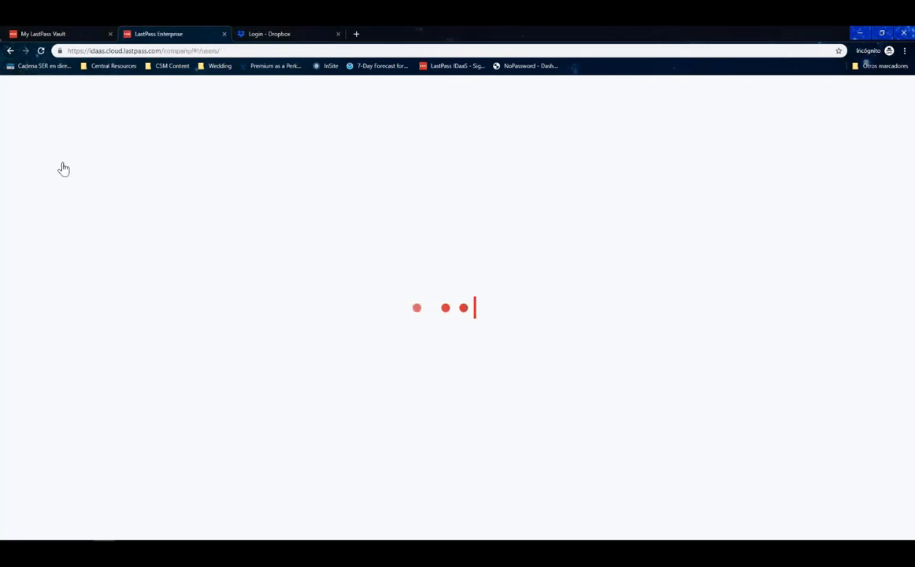
{"action": "left_click", "coordinate": [735, 103]}
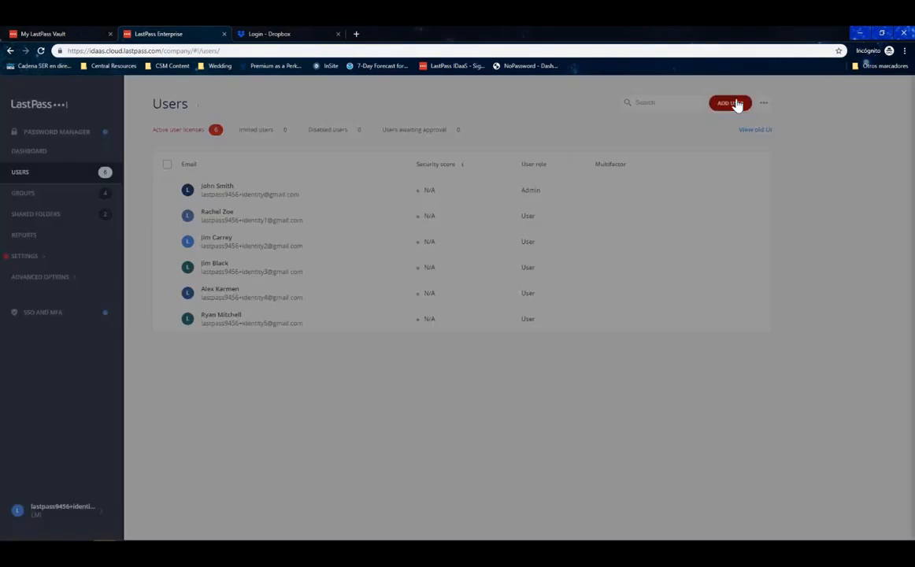
{"action": "left_click", "coordinate": [529, 416]}
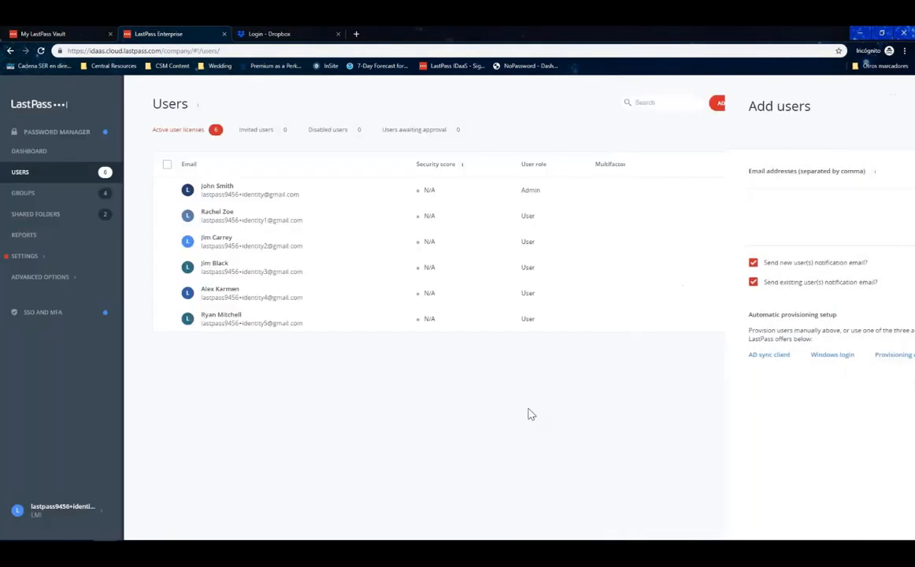
{"action": "left_click", "coordinate": [82, 257]}
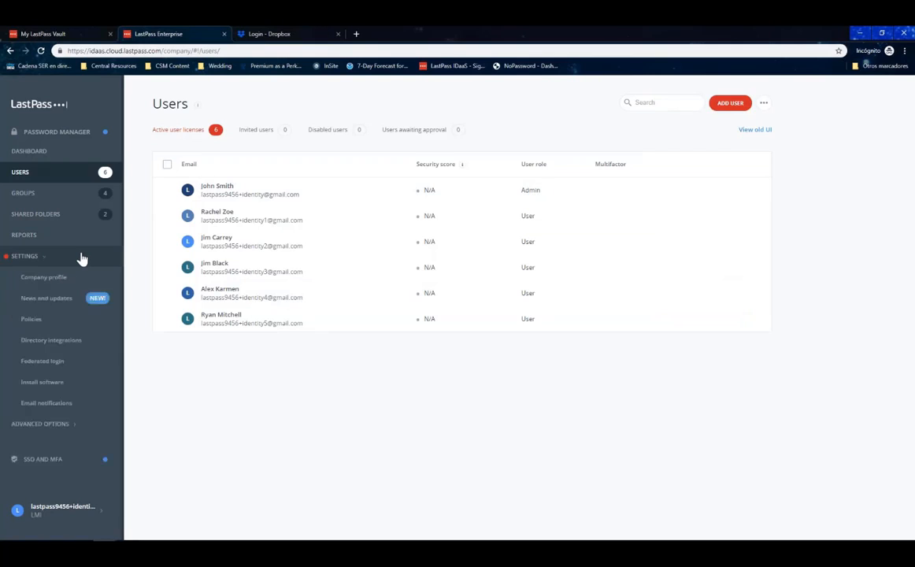
Browse the Azure AD, Okta and OneLogin directory integration tabs, ending on OneLogin.
{"action": "left_click", "coordinate": [69, 342]}
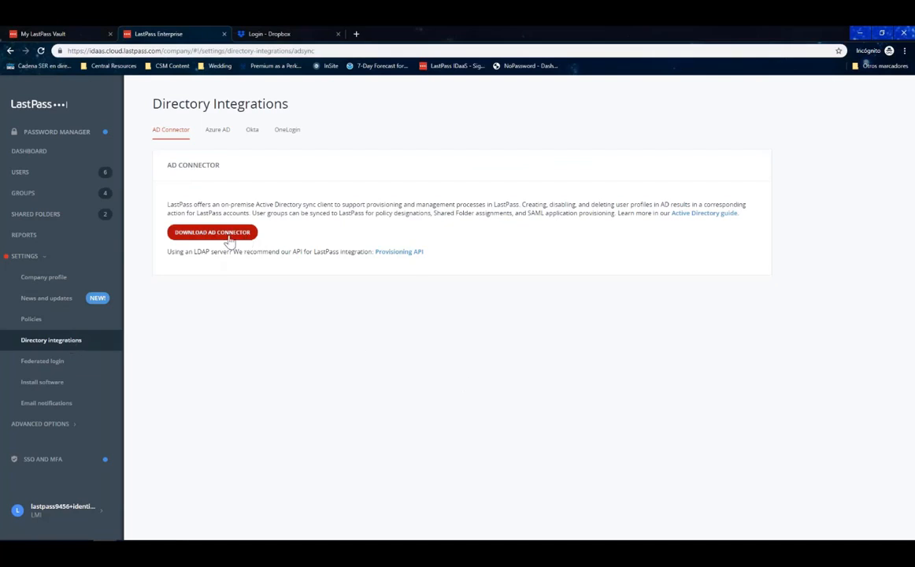
{"action": "left_click", "coordinate": [220, 133]}
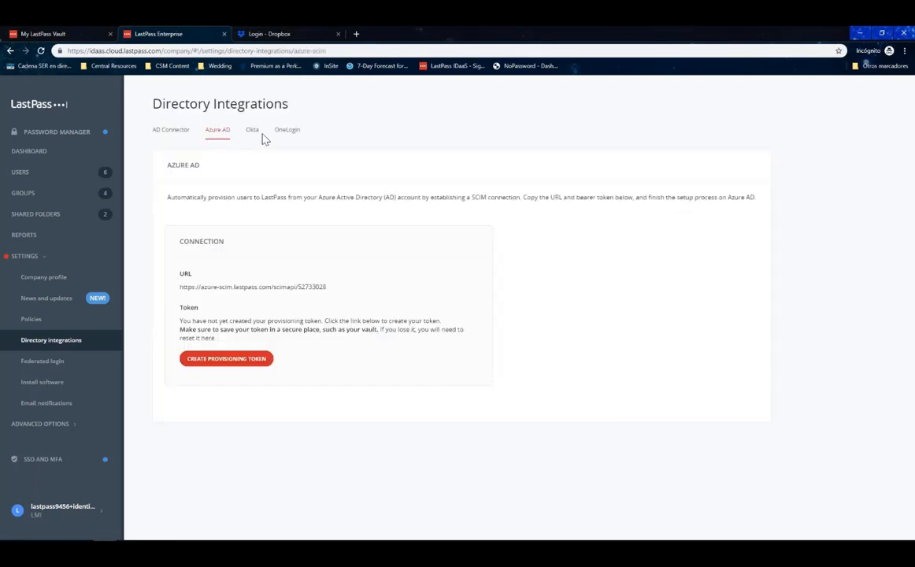
{"action": "left_click", "coordinate": [253, 134]}
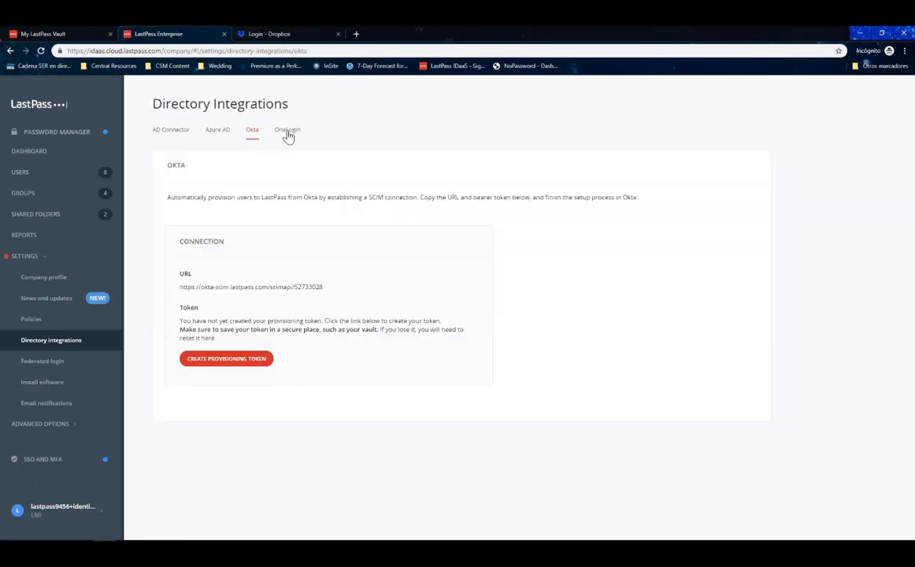
{"action": "left_click", "coordinate": [288, 134]}
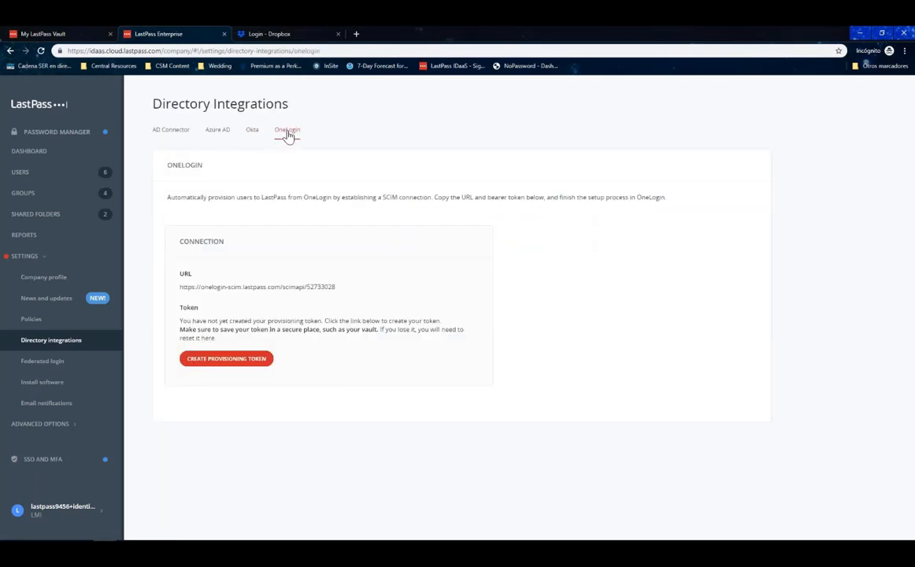
{"action": "left_click", "coordinate": [59, 426]}
View the Enterprise API page, then scroll through the ADFS Federated Login settings.
{"action": "left_click", "coordinate": [69, 349]}
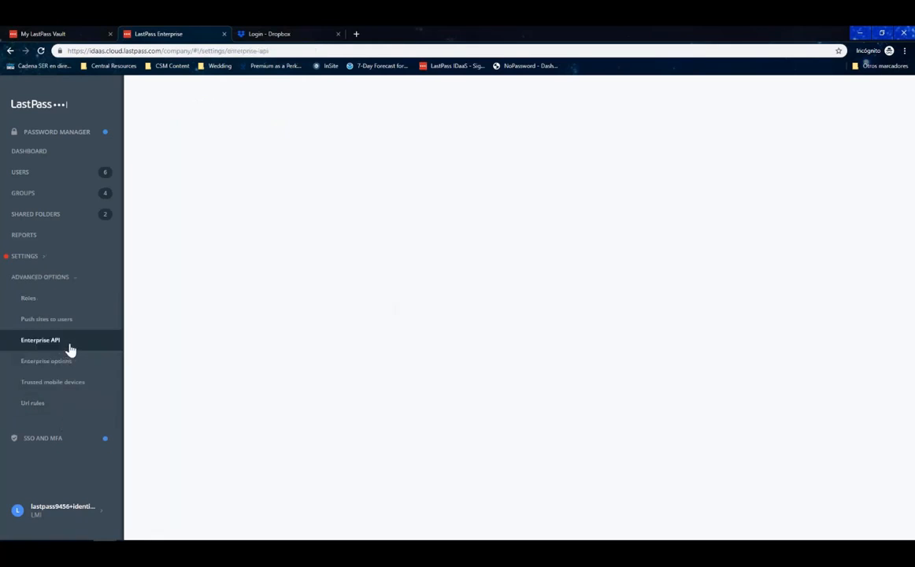
{"action": "left_click", "coordinate": [61, 263]}
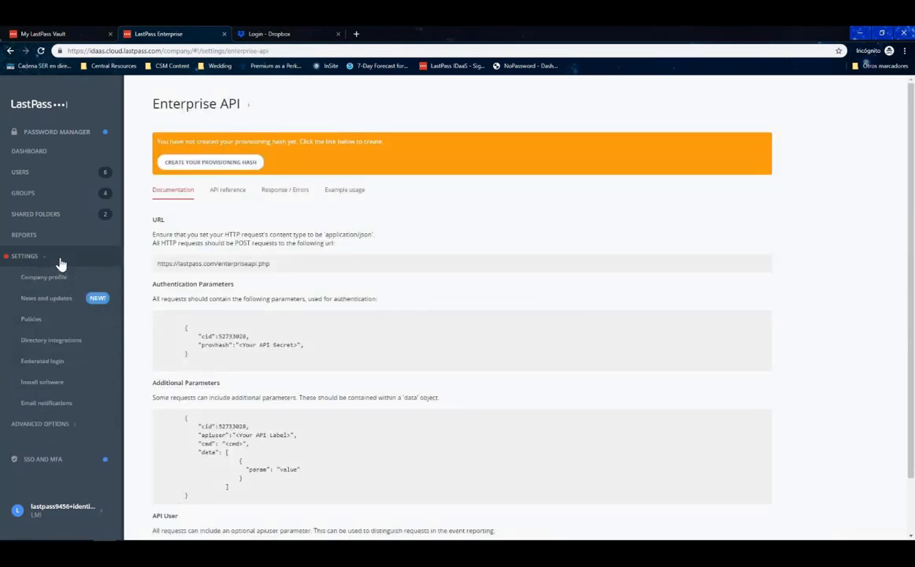
{"action": "left_click", "coordinate": [62, 360]}
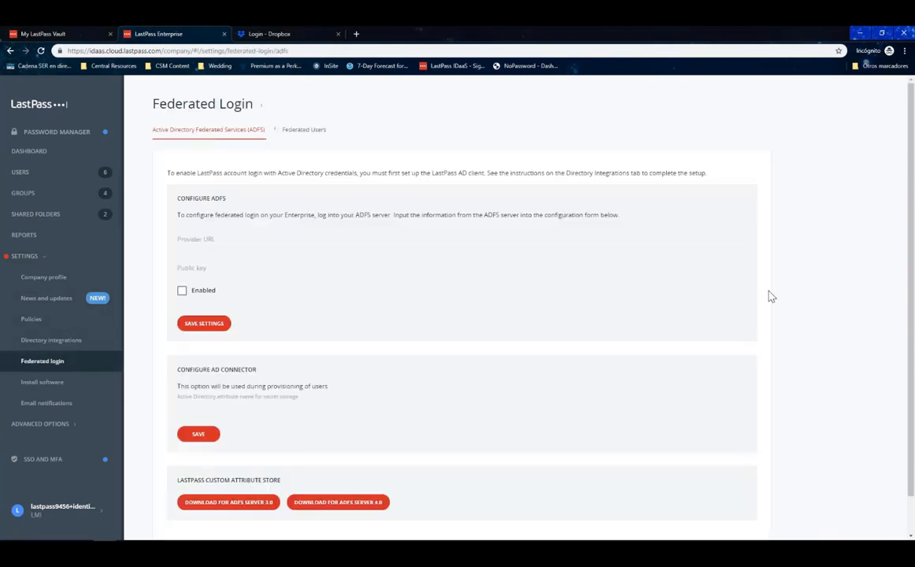
{"action": "scroll", "coordinate": [770, 296], "scroll_direction": "down", "scroll_amount": 1}
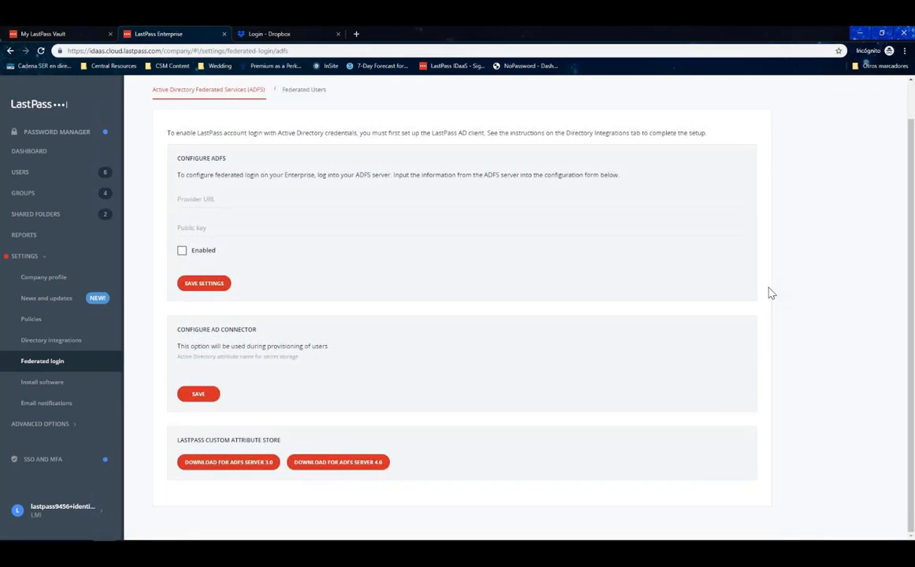
{"action": "scroll", "coordinate": [771, 293], "scroll_direction": "up", "scroll_amount": 1}
{"action": "scroll", "coordinate": [770, 292], "scroll_direction": "down", "scroll_amount": 1}
{"action": "scroll", "coordinate": [770, 292], "scroll_direction": "up", "scroll_amount": 1}
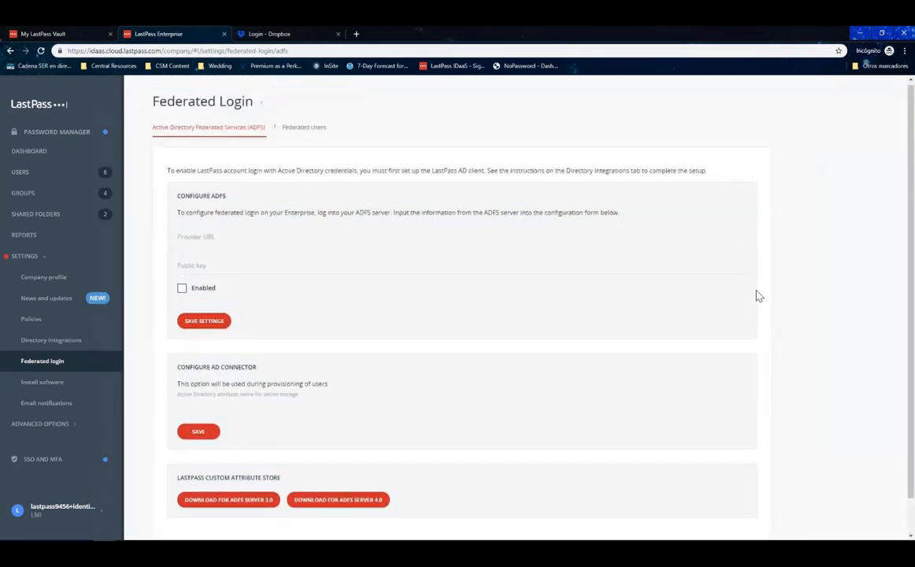
{"action": "scroll", "coordinate": [758, 295], "scroll_direction": "down", "scroll_amount": 1}
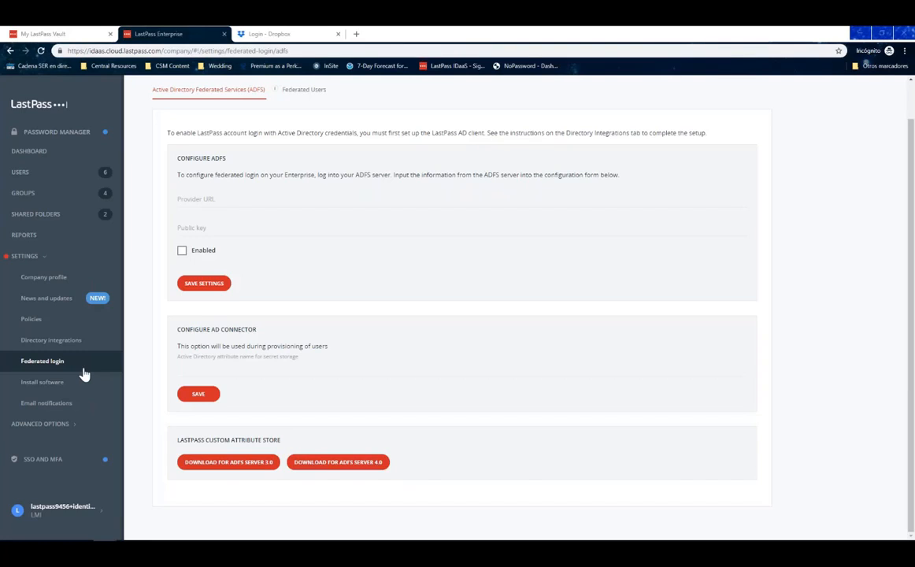
Switch to the SSO & MFA console and show the Getting Started checklist.
{"action": "left_click", "coordinate": [69, 466]}
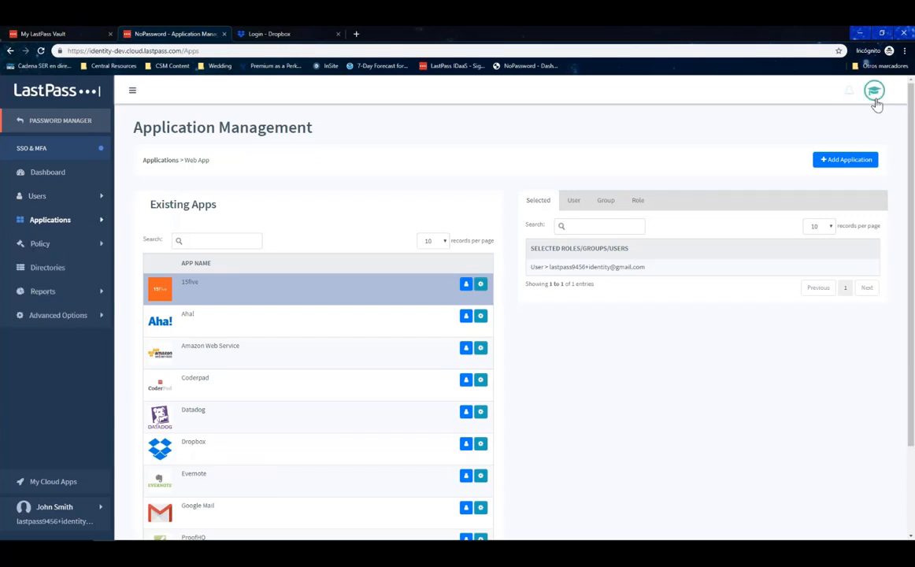
{"action": "left_click", "coordinate": [875, 101]}
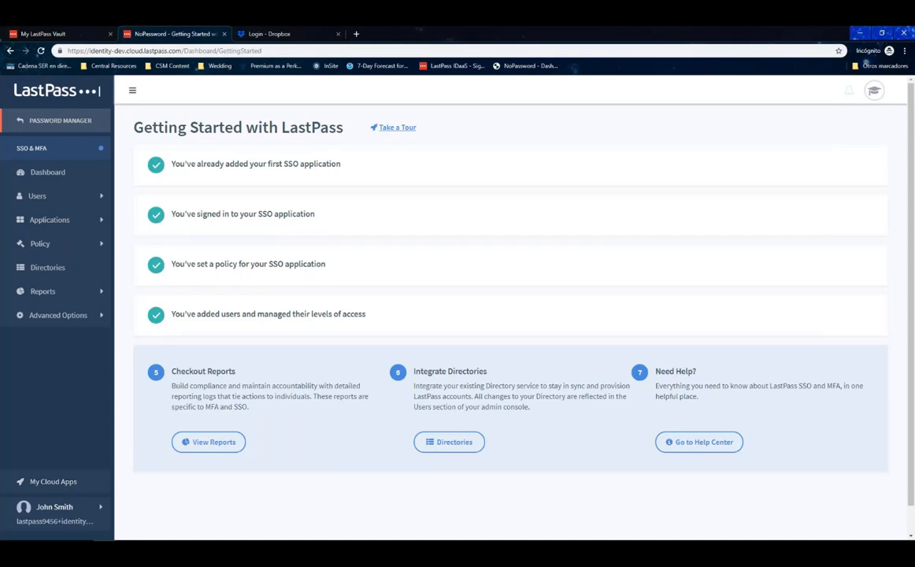
Open the second user's details, review assigned policies and applications, then return to Users.
{"action": "left_click", "coordinate": [61, 204]}
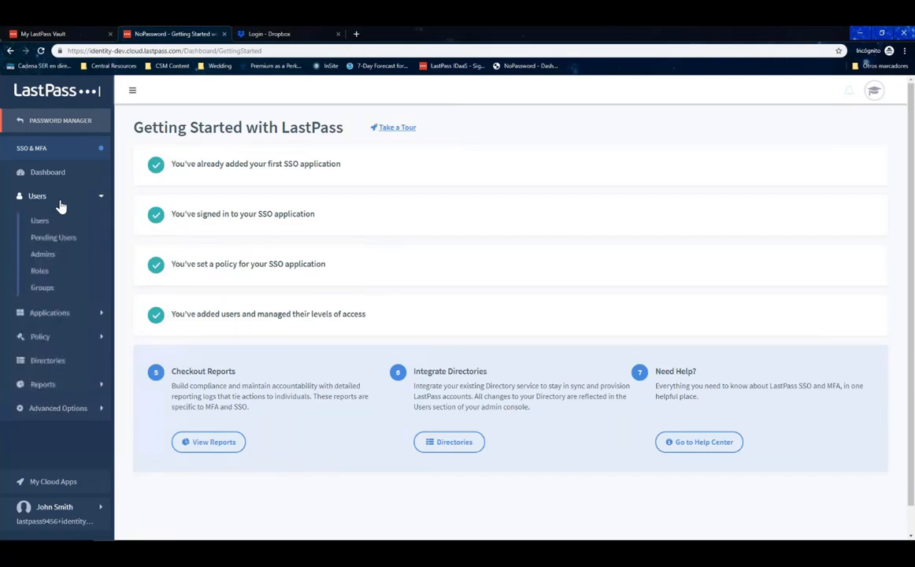
{"action": "left_click", "coordinate": [44, 221]}
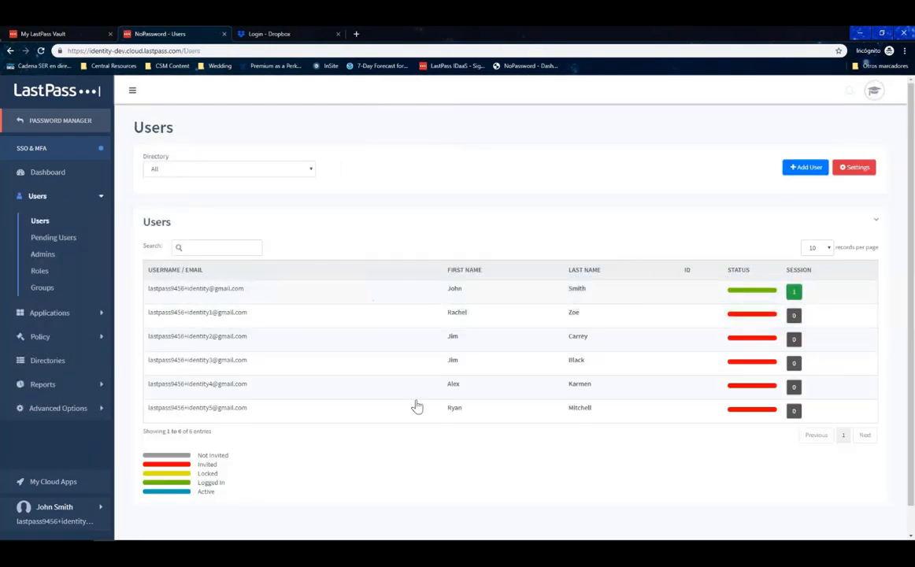
{"action": "left_click", "coordinate": [255, 319]}
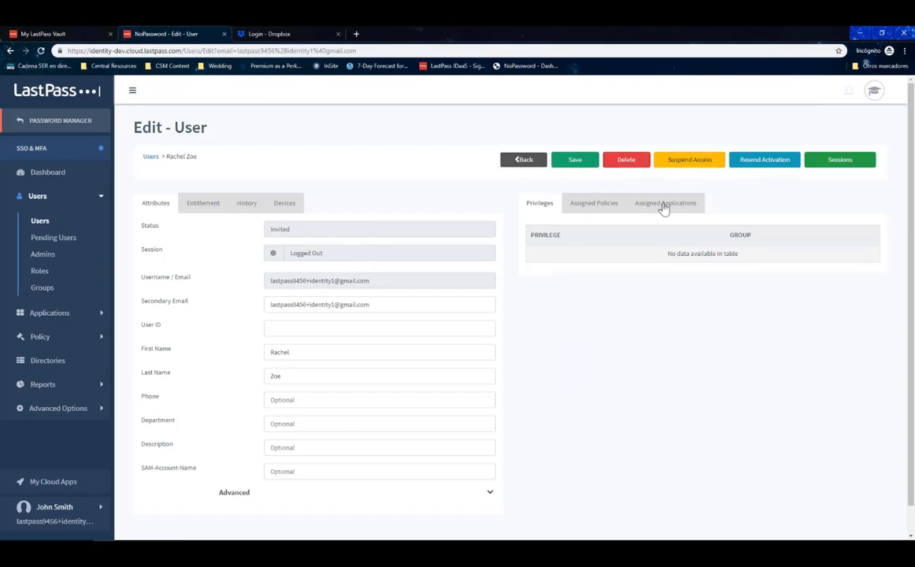
{"action": "left_click", "coordinate": [588, 204]}
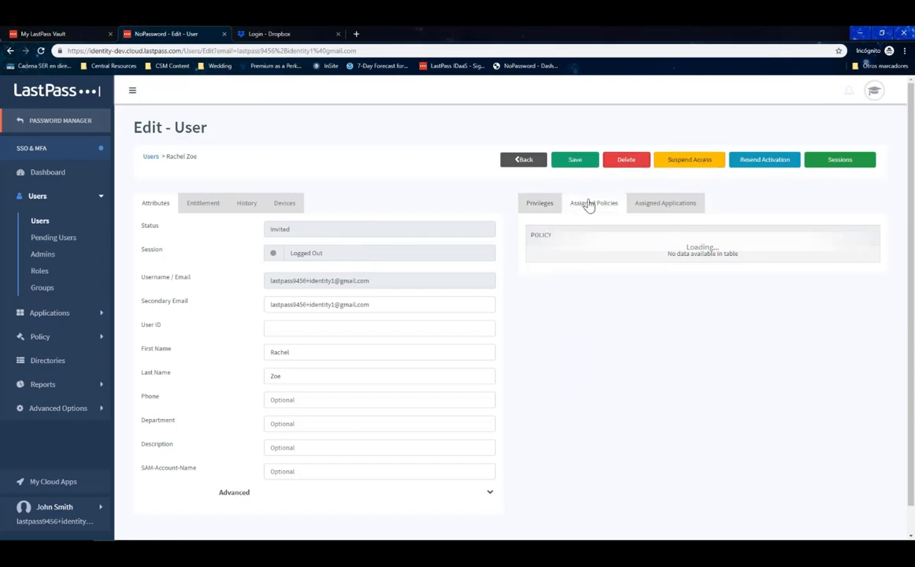
{"action": "left_click", "coordinate": [666, 211]}
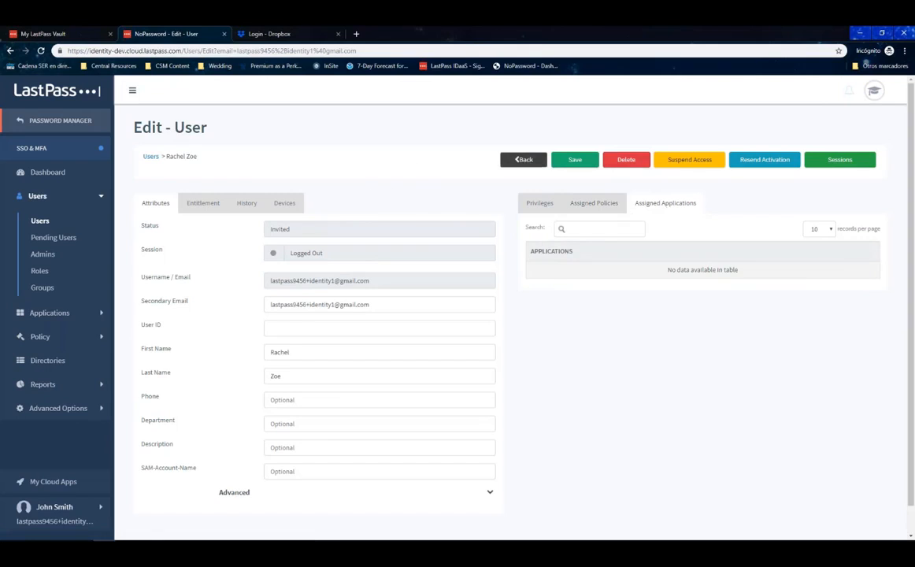
{"action": "left_click", "coordinate": [523, 160]}
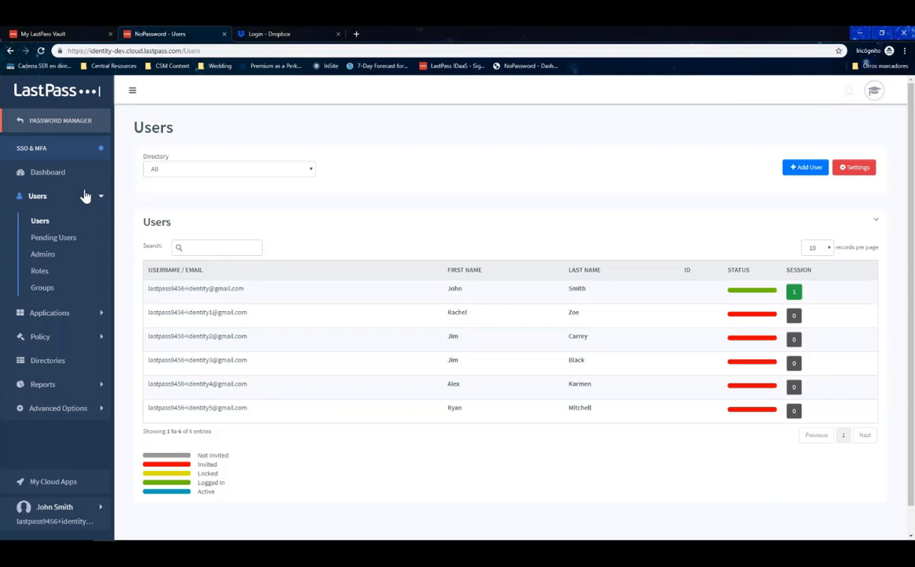
Go to Applications > Web App and open the Add Application catalog dialog.
{"action": "left_click", "coordinate": [51, 315]}
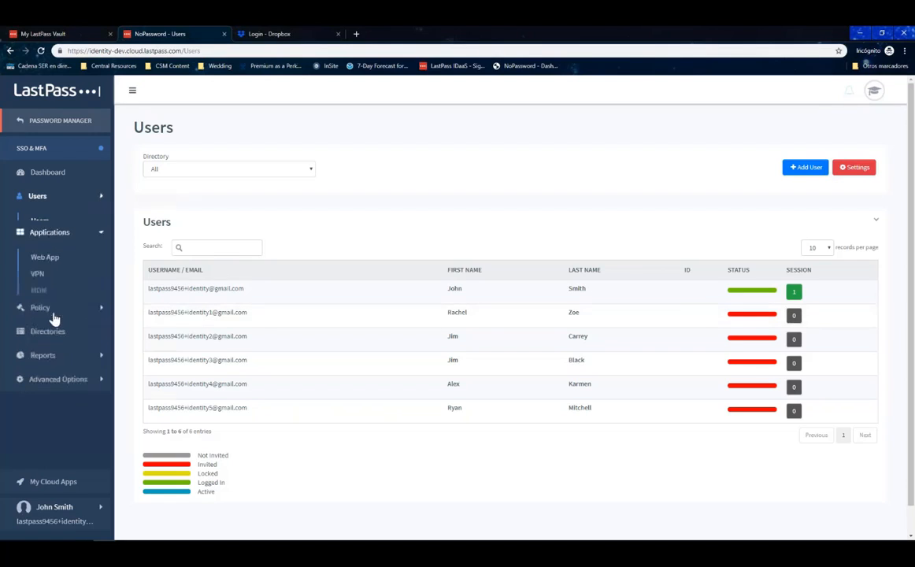
{"action": "left_click", "coordinate": [66, 252]}
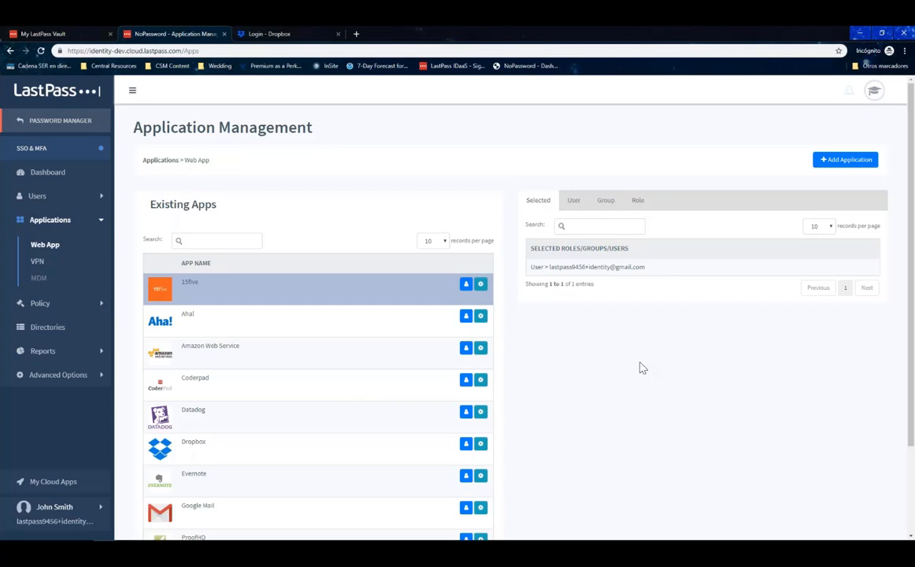
{"action": "left_click", "coordinate": [837, 169]}
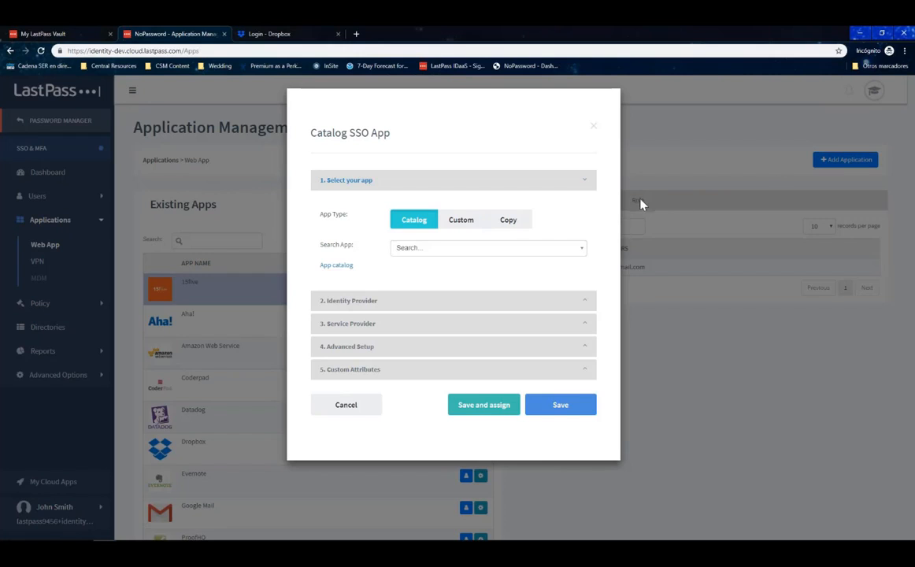
Select Aha! from the catalog and copy its Entity ID, SSO End Point and Logout URLs.
{"action": "left_click", "coordinate": [466, 249]}
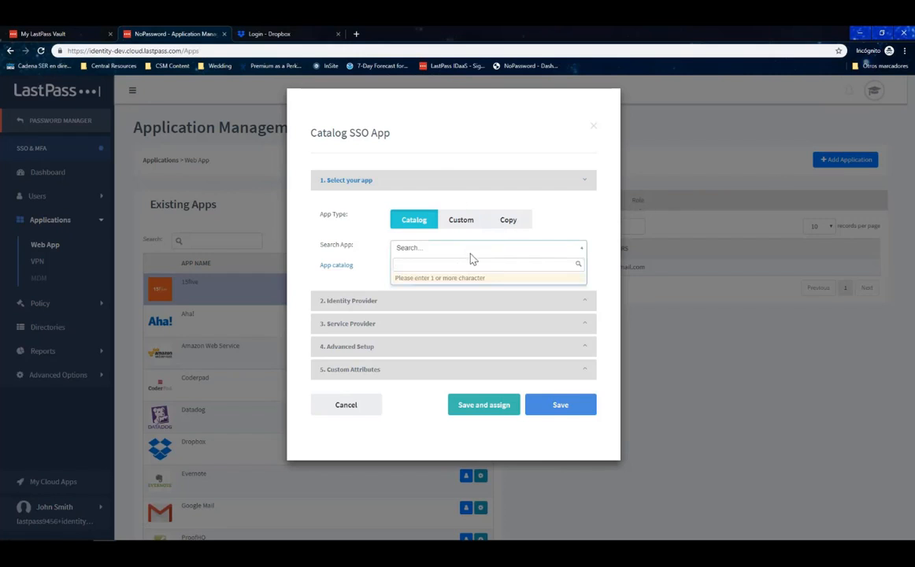
{"action": "type", "text": "aha!"}
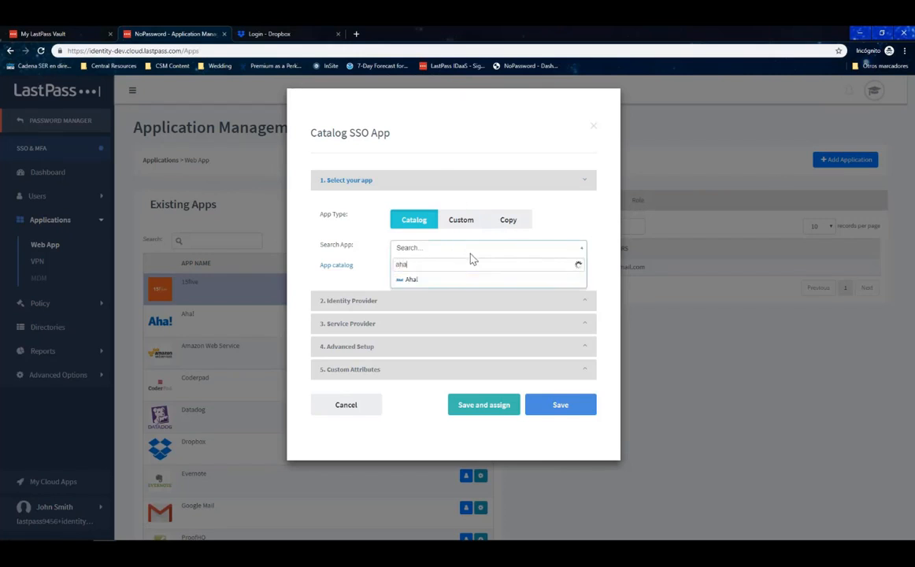
{"action": "left_click", "coordinate": [425, 280]}
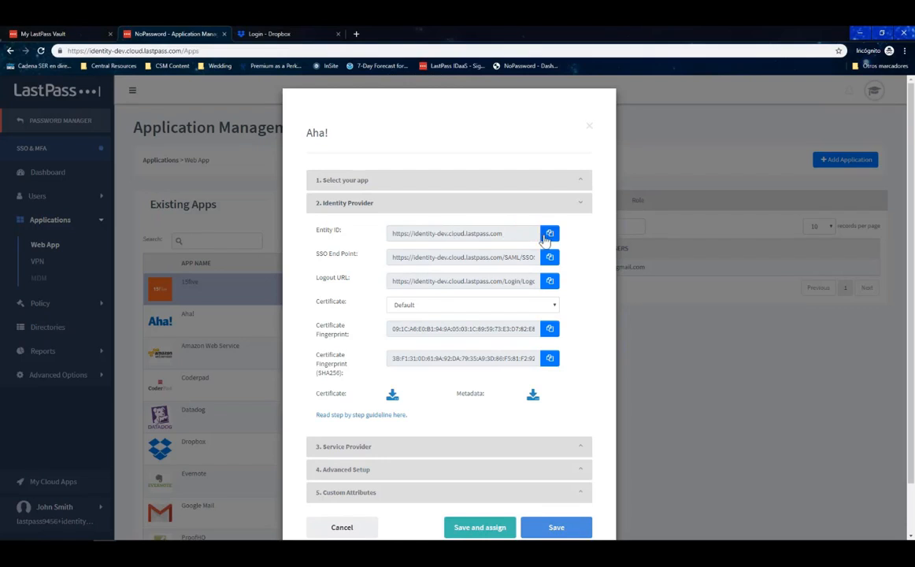
{"action": "left_click", "coordinate": [549, 233]}
{"action": "left_click", "coordinate": [550, 256]}
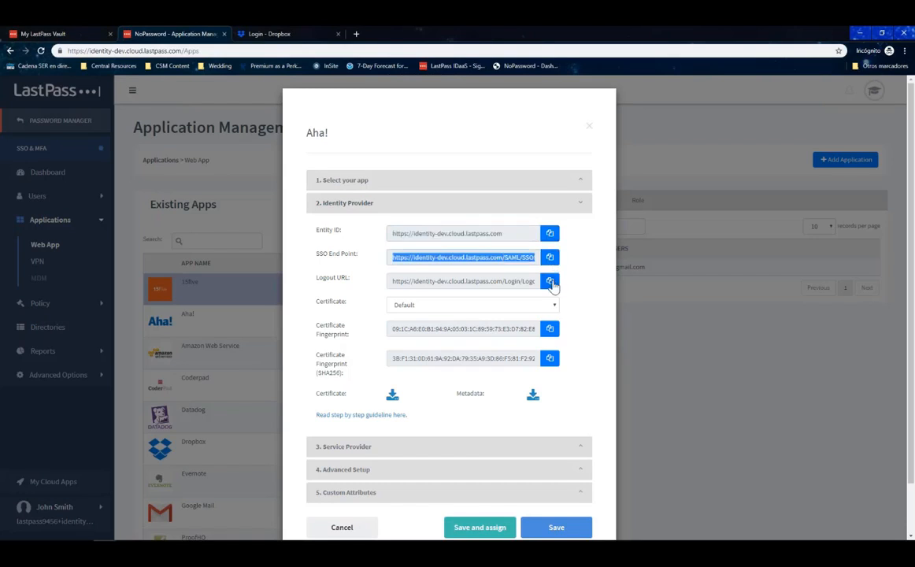
{"action": "left_click", "coordinate": [549, 280]}
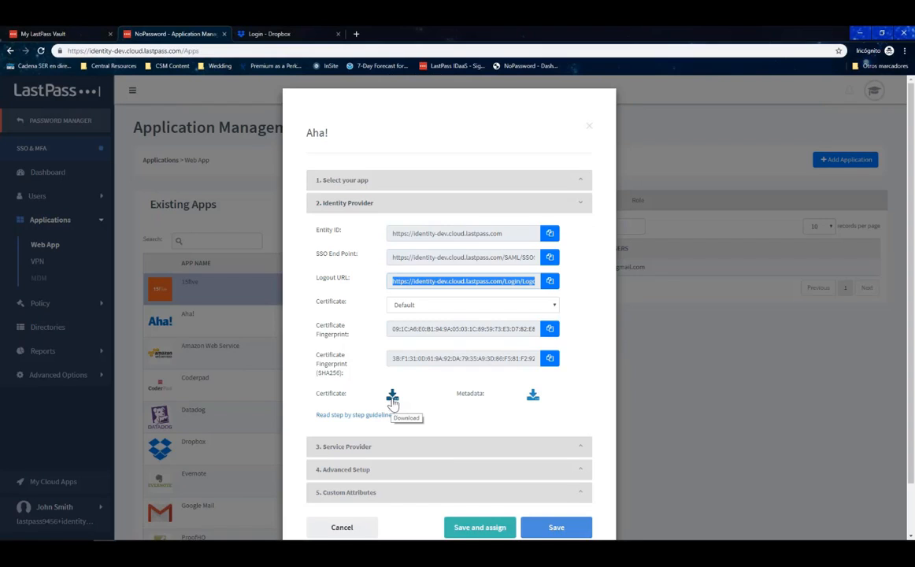
Set the Aha! ACS to test.com and save the app for assignment.
{"action": "left_click", "coordinate": [382, 447]}
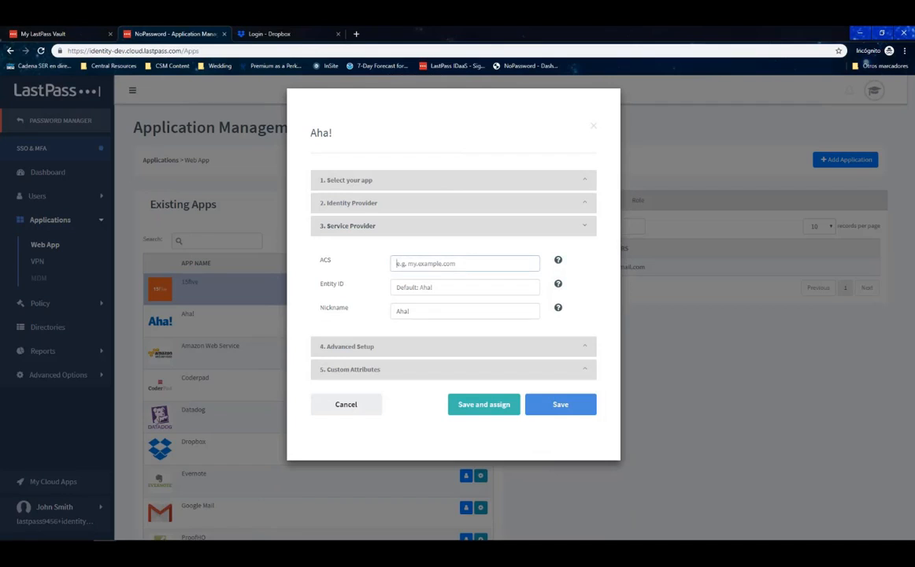
{"action": "type", "text": "test.com"}
{"action": "left_click", "coordinate": [400, 351]}
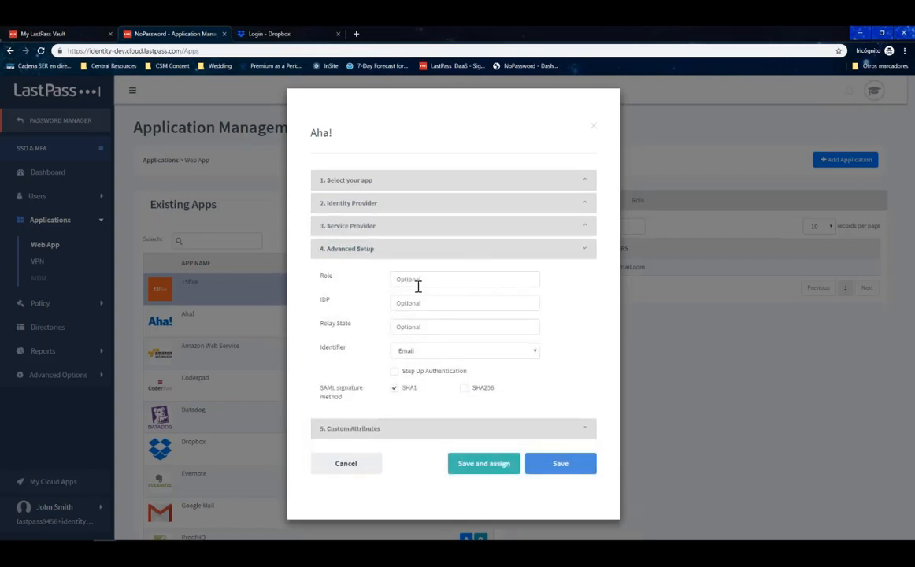
{"action": "left_click", "coordinate": [501, 465]}
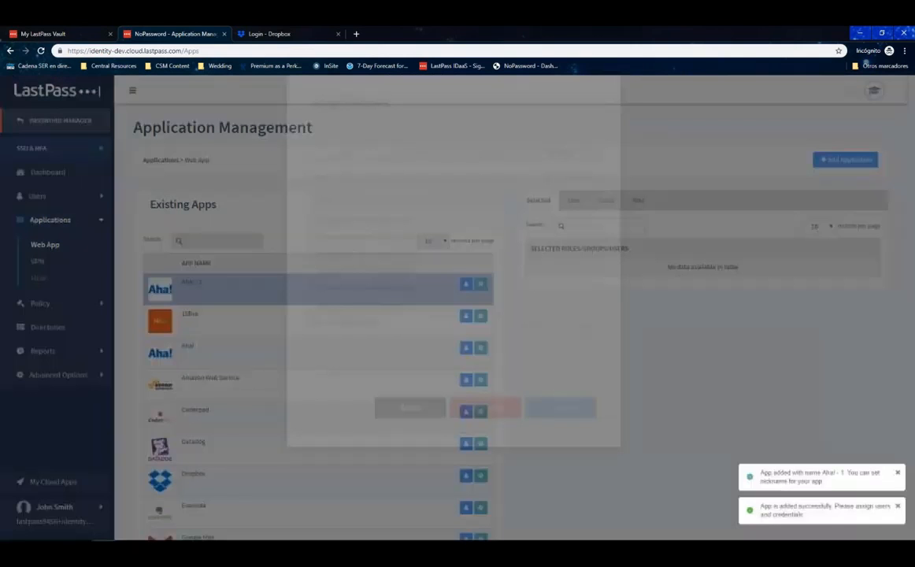
Select the first four users on the User tab as Aha! - 1 members and save.
{"action": "left_click", "coordinate": [404, 241]}
{"action": "left_click", "coordinate": [403, 258]}
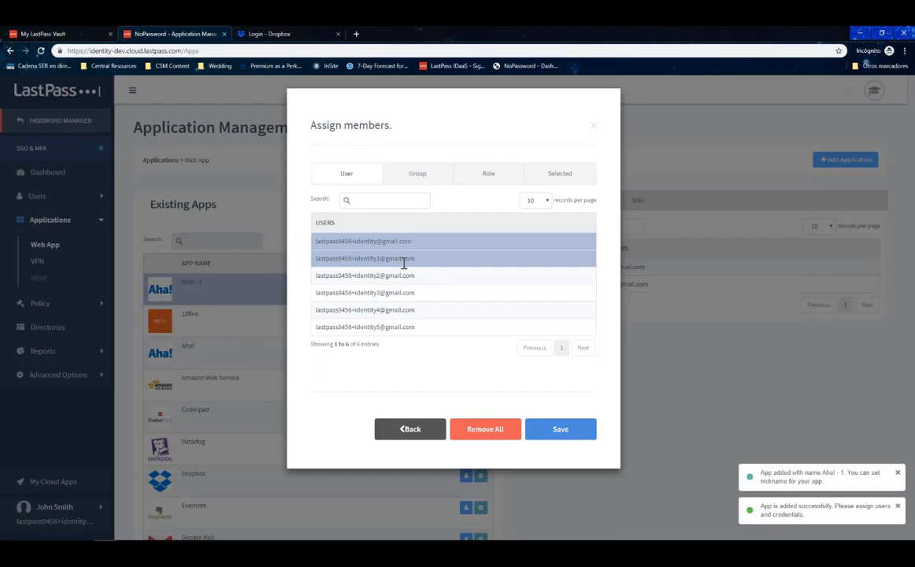
{"action": "left_click", "coordinate": [409, 179]}
{"action": "left_click", "coordinate": [339, 173]}
{"action": "left_click", "coordinate": [381, 275]}
{"action": "left_click", "coordinate": [392, 293]}
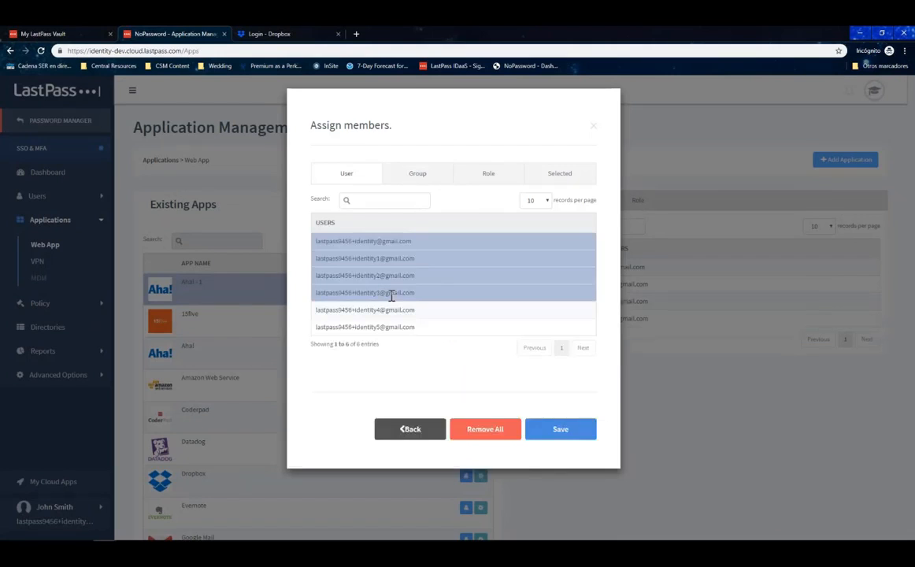
{"action": "left_click", "coordinate": [546, 433]}
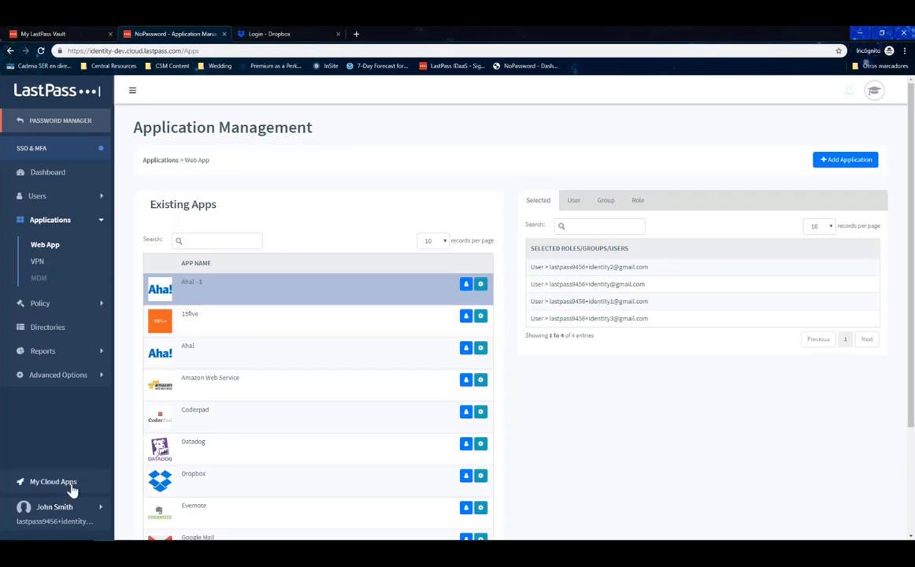
Open Cloud Apps from the vault and launch the Dropbox tile through single sign-on.
{"action": "left_click", "coordinate": [65, 35]}
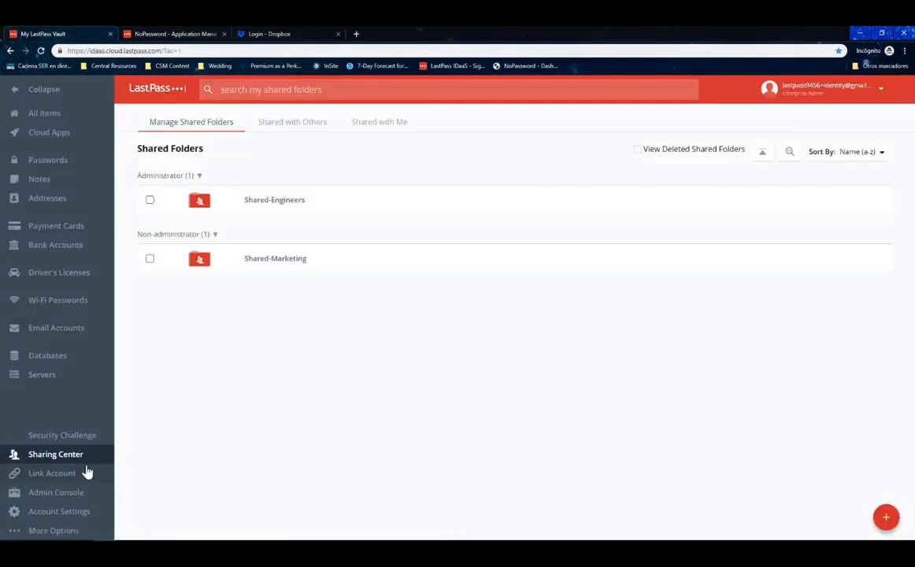
{"action": "left_click", "coordinate": [69, 136]}
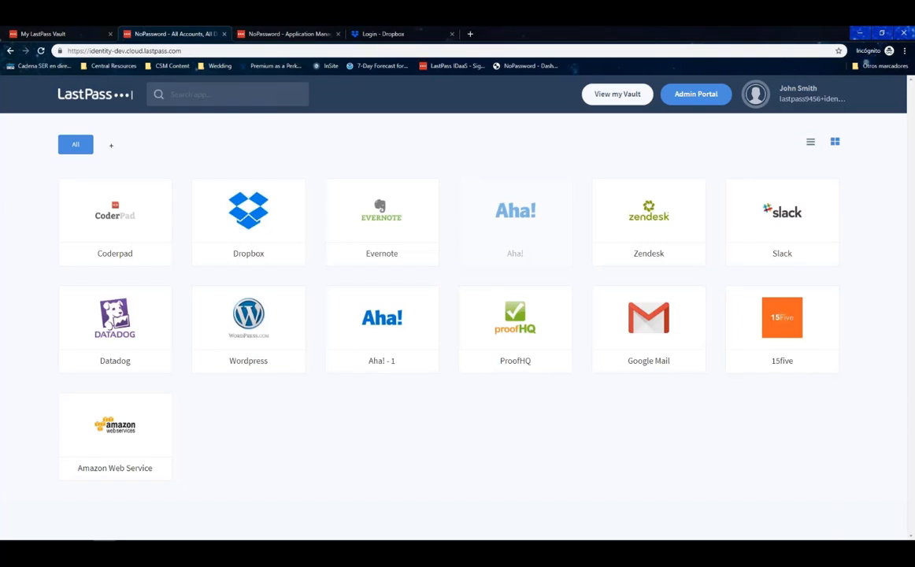
{"action": "left_click", "coordinate": [274, 218]}
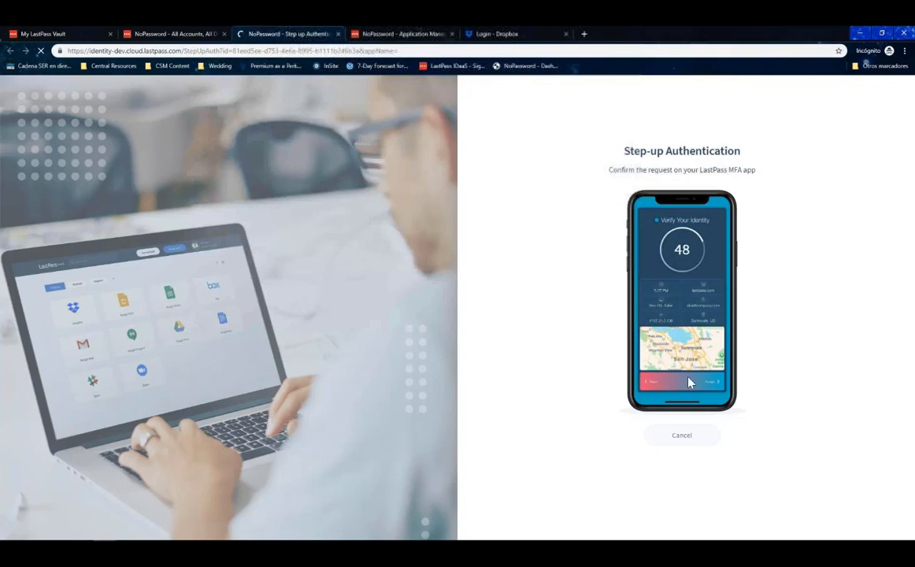
Cancel the Dropbox step-up request and dismiss the Aha! geo-location policy warning.
{"action": "left_click", "coordinate": [682, 435]}
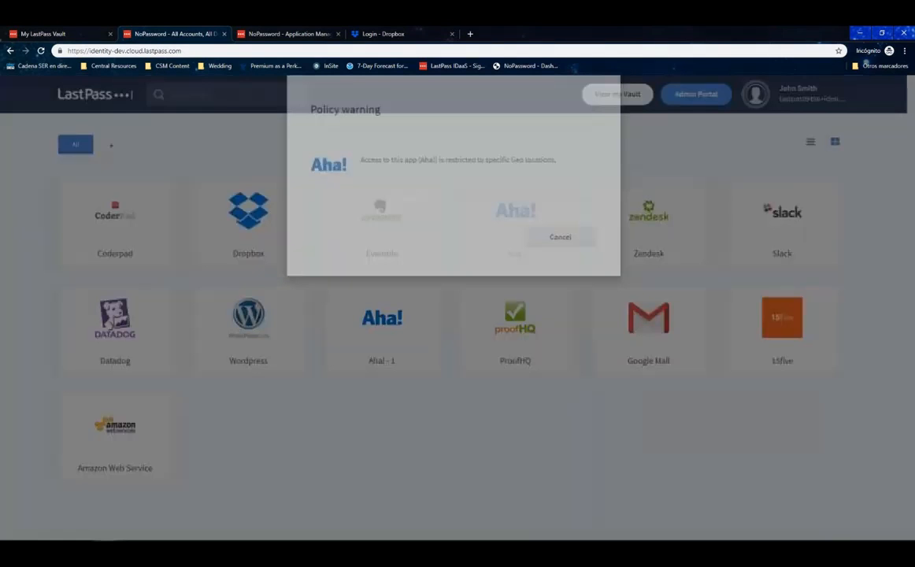
{"action": "left_click_drag", "start_coordinate": [510, 178], "coordinate": [566, 180]}
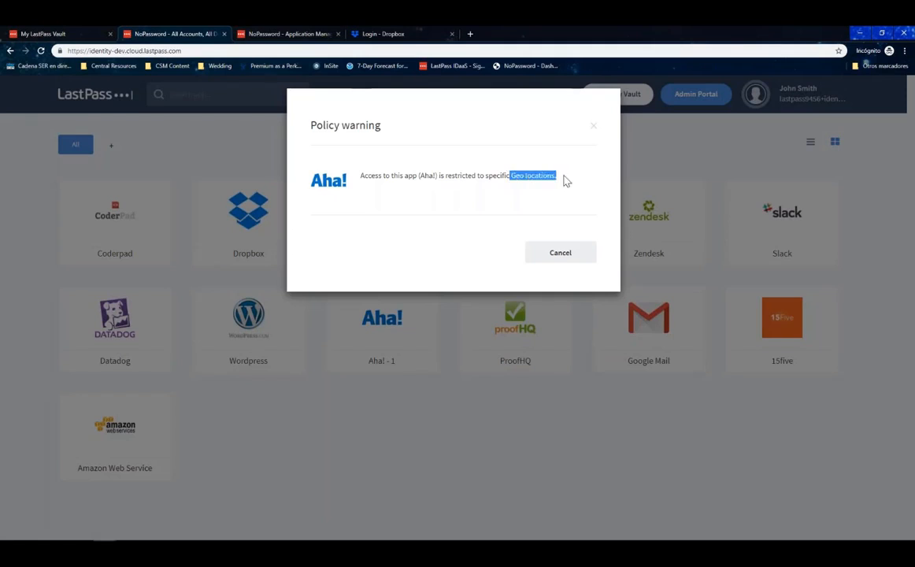
{"action": "left_click", "coordinate": [593, 127]}
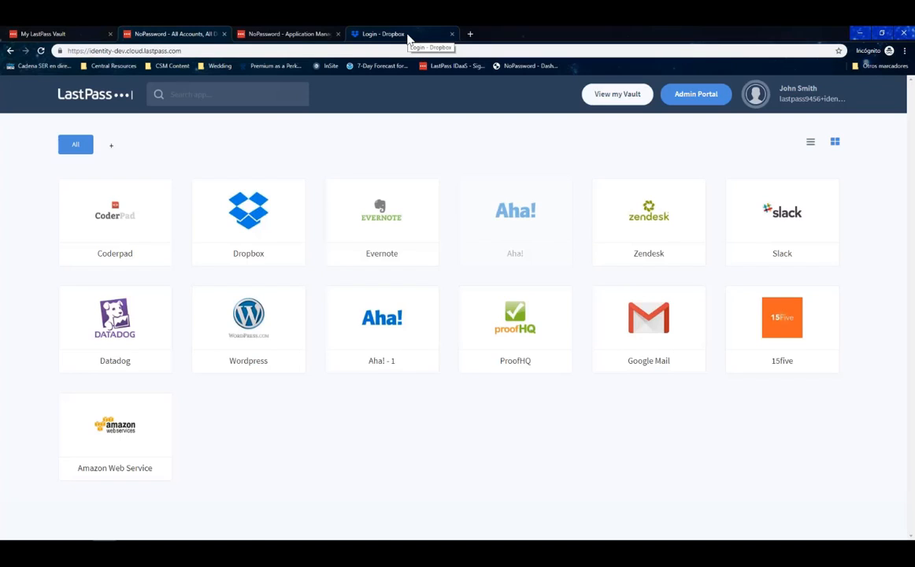
Enter the LastPass identity account e-mail on the Dropbox sign-in page and continue with SSO.
{"action": "left_click", "coordinate": [408, 35]}
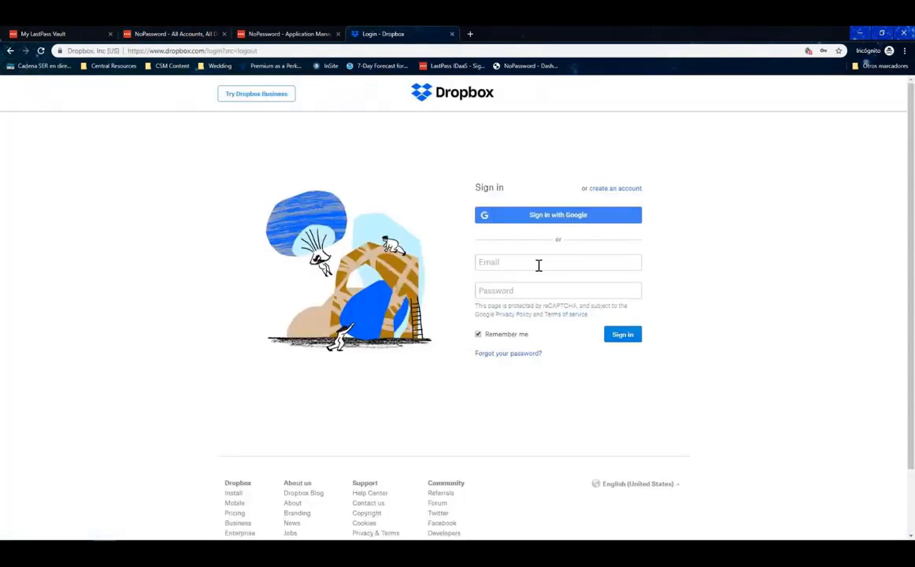
{"action": "left_click", "coordinate": [538, 265]}
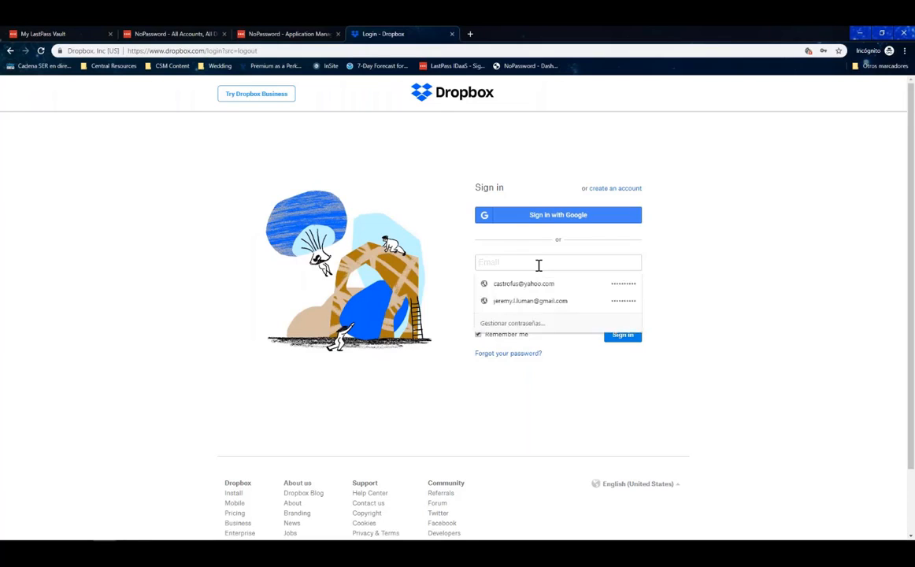
{"action": "type", "text": "lastpa"}
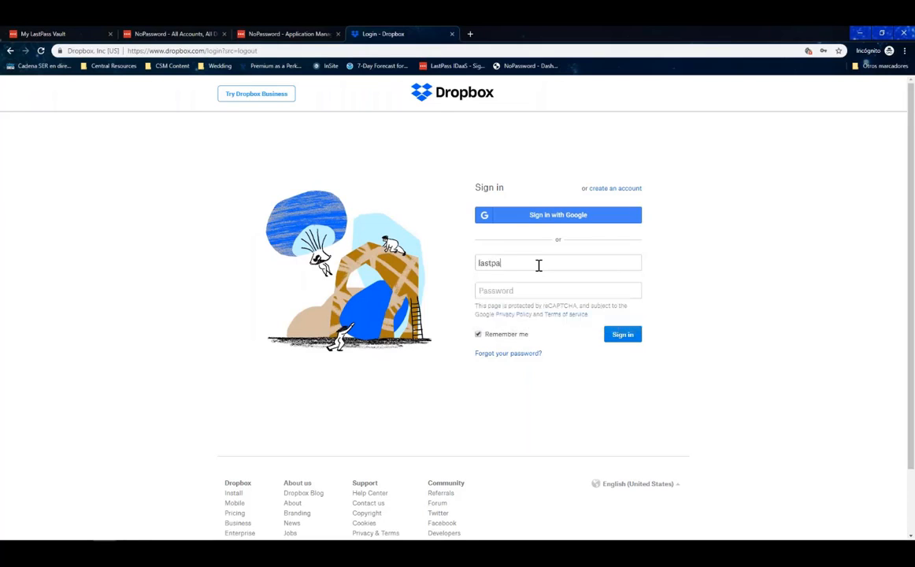
{"action": "type", "text": "ss"}
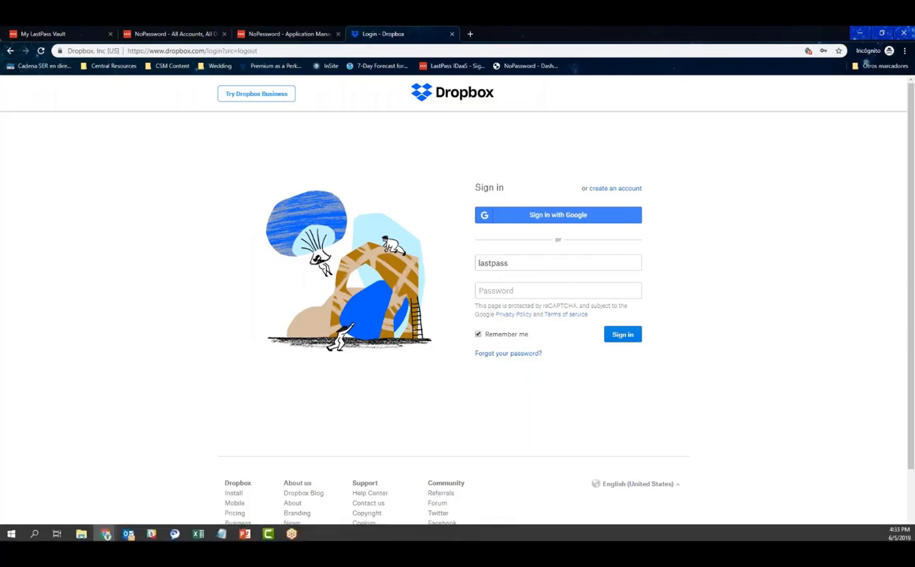
{"action": "left_click", "coordinate": [221, 533]}
{"action": "left_click", "coordinate": [526, 259]}
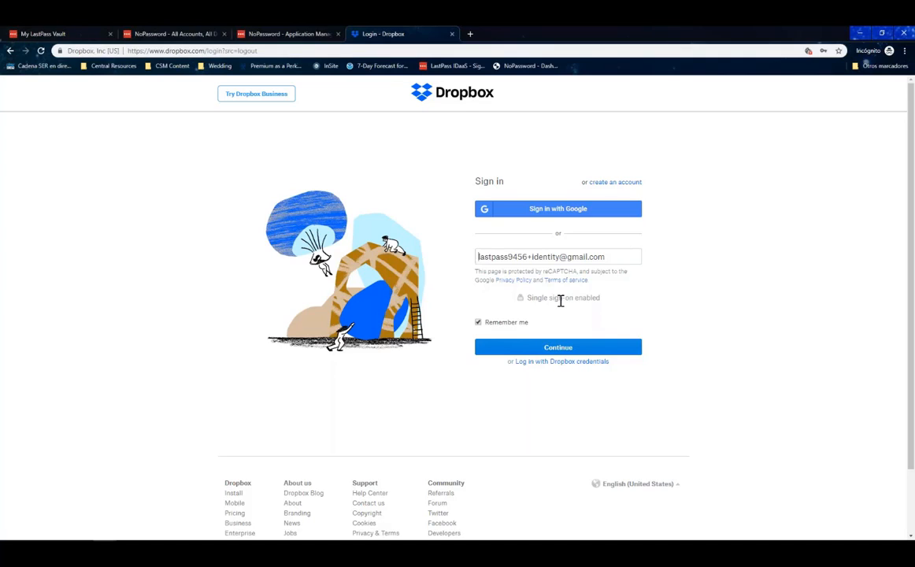
{"action": "left_click", "coordinate": [558, 355]}
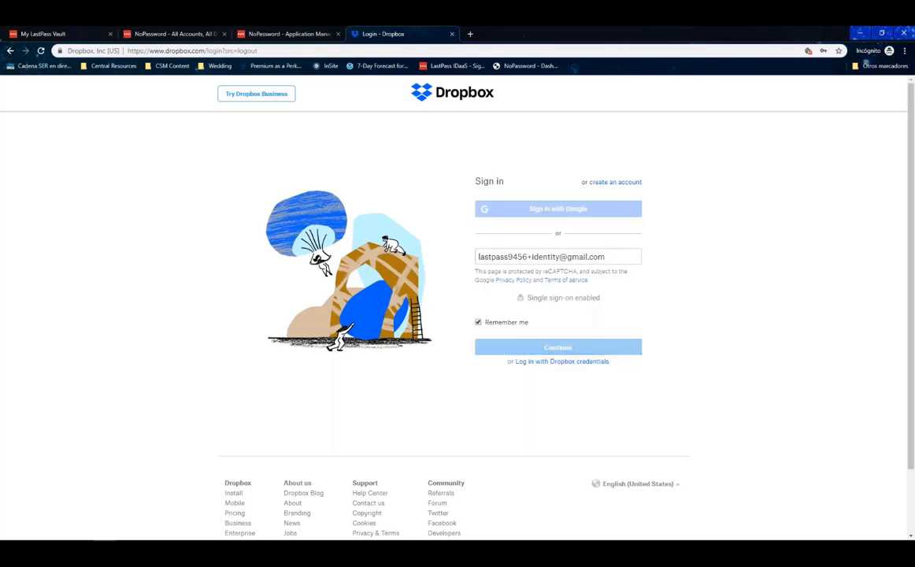
{"action": "left_click", "coordinate": [191, 34]}
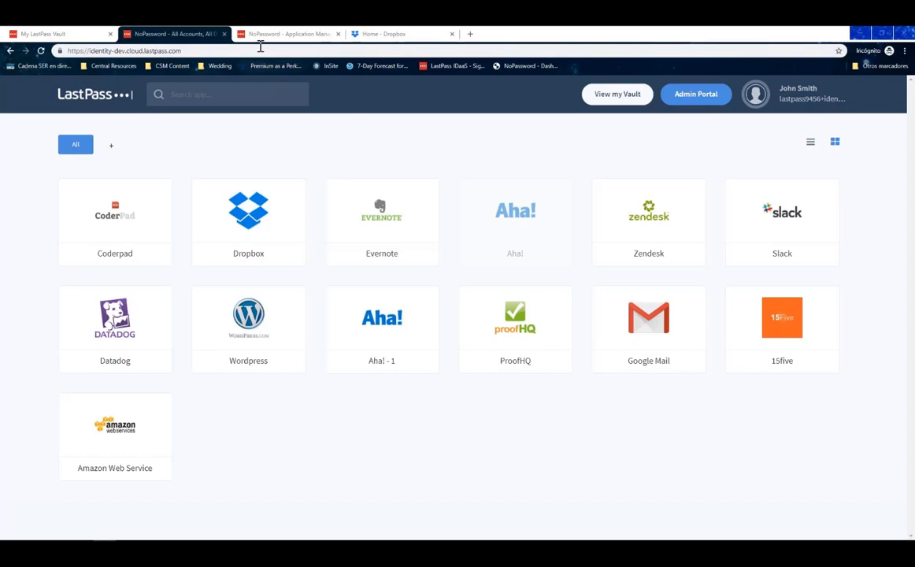
Open Policy > Geofencing from the Application Management sidebar.
{"action": "left_click", "coordinate": [293, 35]}
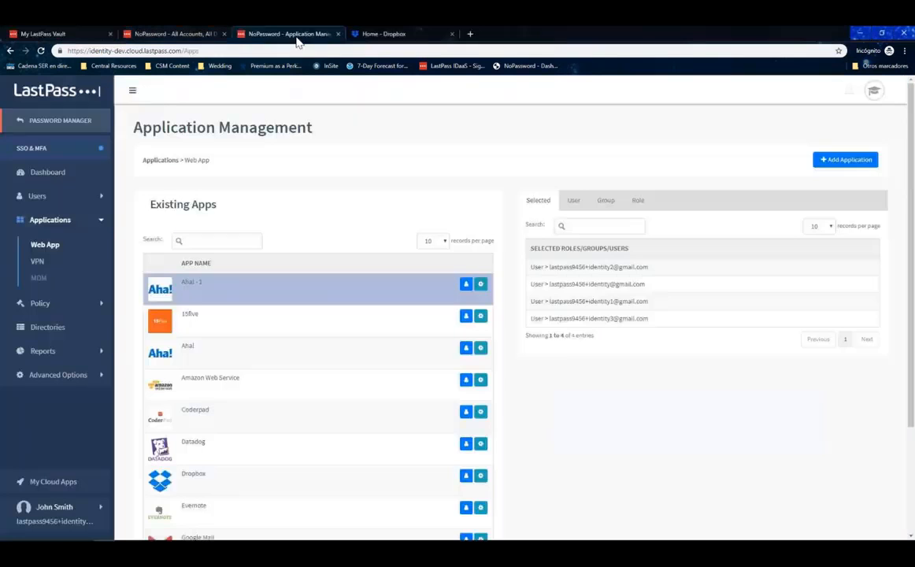
{"action": "left_click", "coordinate": [97, 229]}
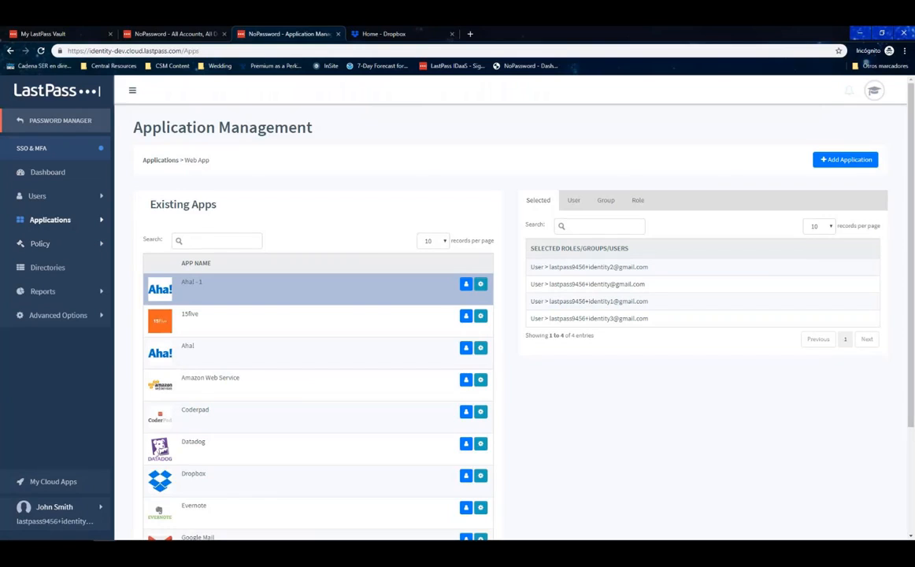
{"action": "left_click", "coordinate": [45, 245]}
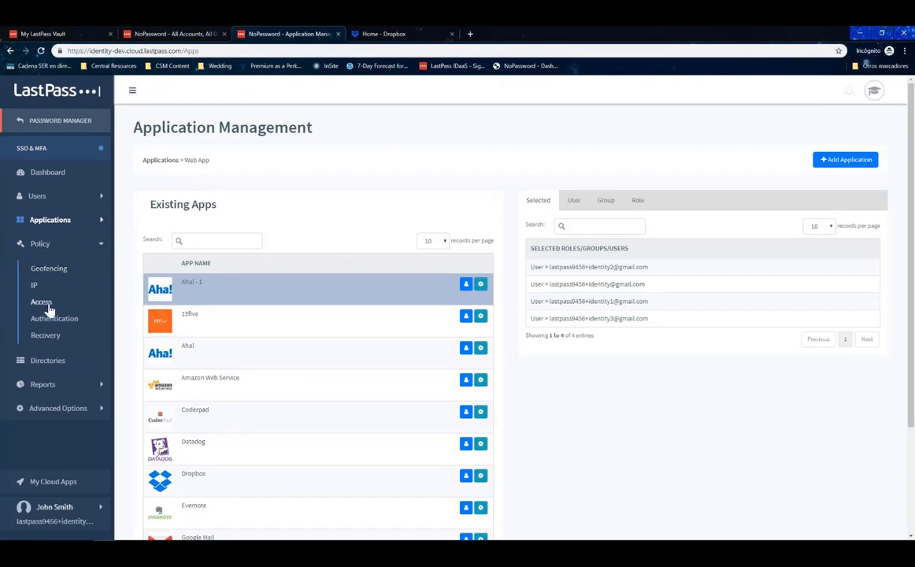
{"action": "left_click", "coordinate": [56, 272]}
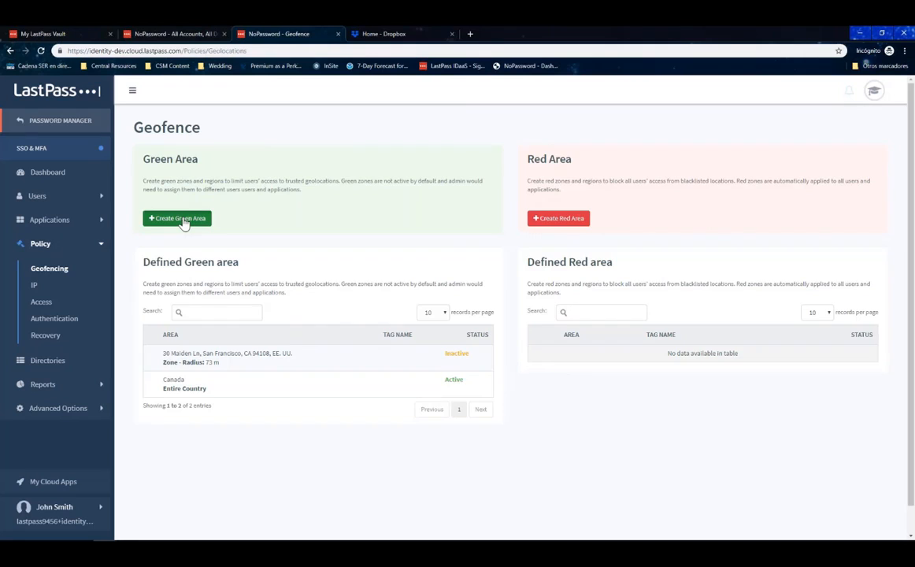
{"action": "left_click", "coordinate": [180, 220]}
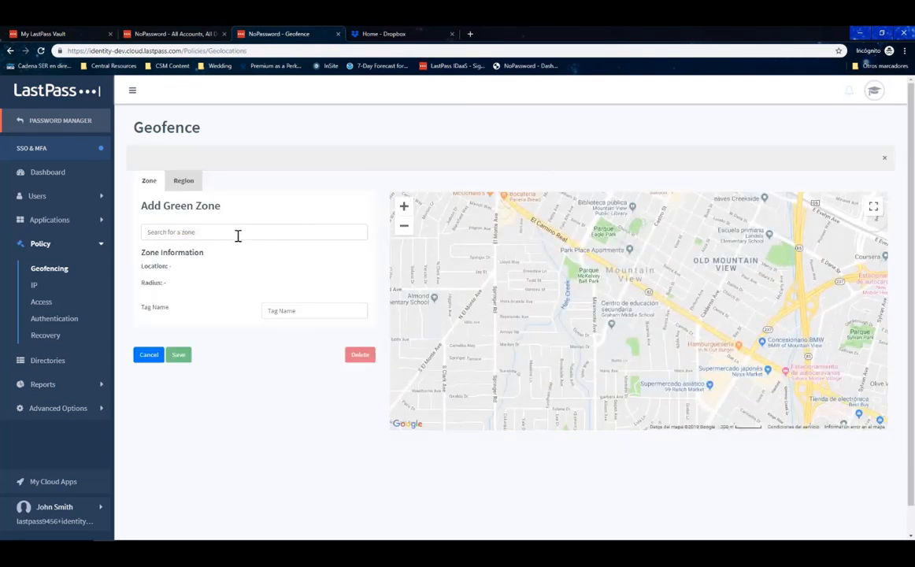
{"action": "left_click", "coordinate": [238, 235]}
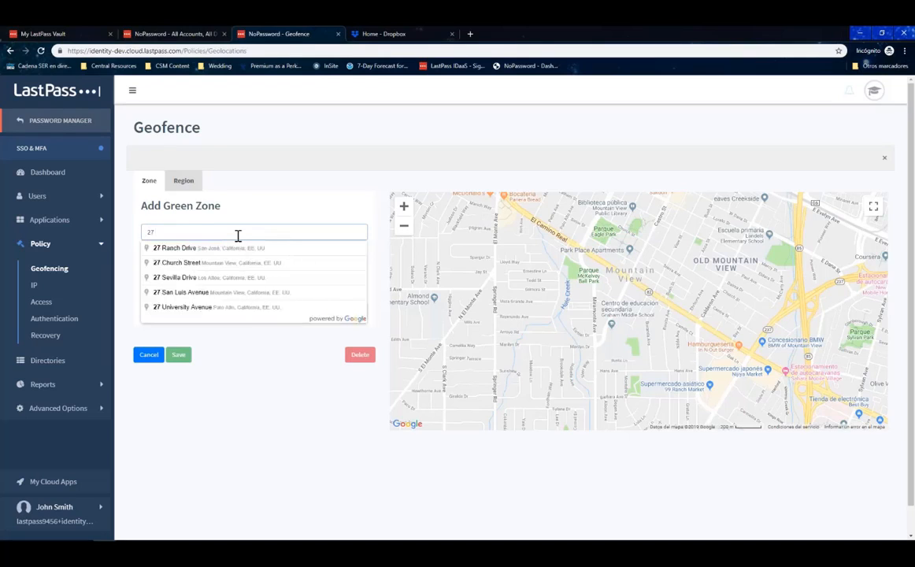
{"action": "left_click", "coordinate": [223, 247]}
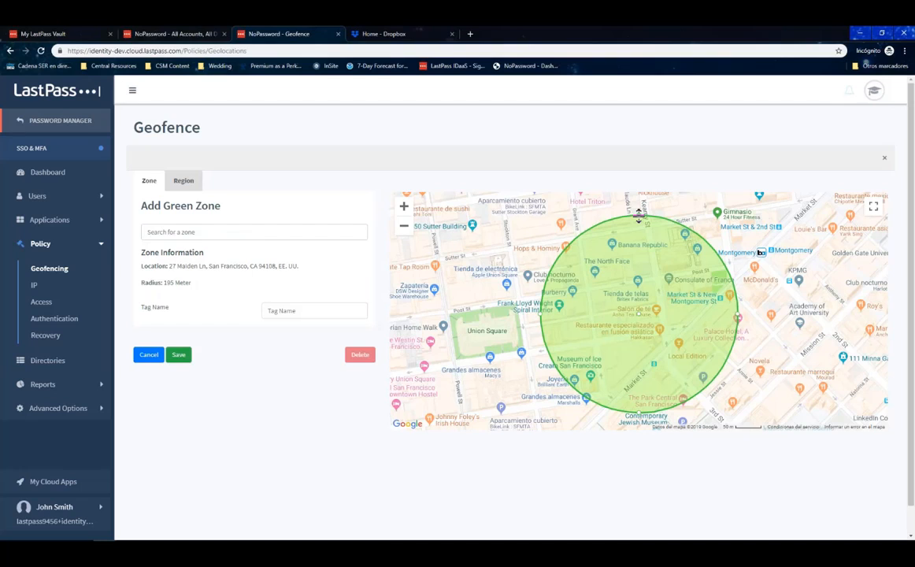
{"action": "left_click_drag", "start_coordinate": [637, 228], "coordinate": [634, 273]}
{"action": "left_click_drag", "start_coordinate": [631, 316], "coordinate": [626, 315]}
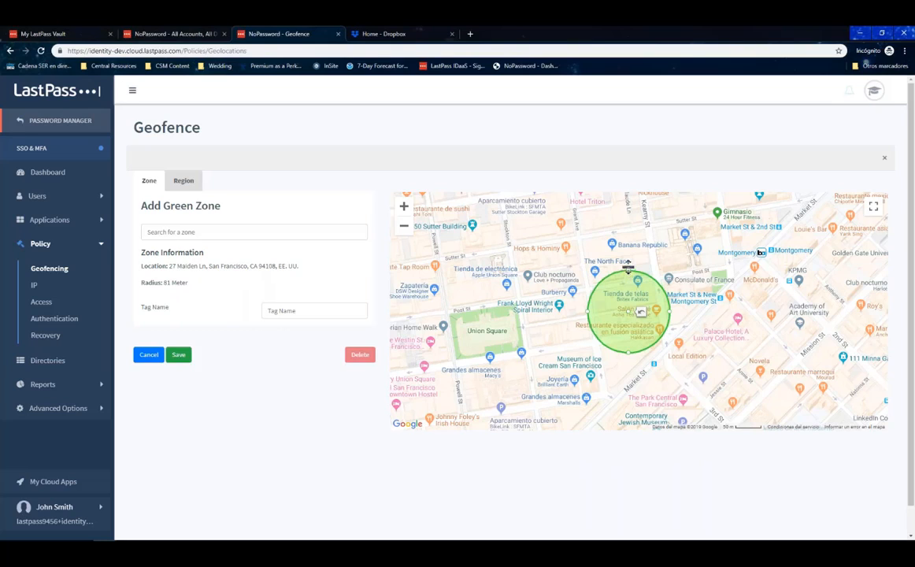
{"action": "mouse_move", "coordinate": [628, 268]}
{"action": "left_mouse_down"}
{"action": "mouse_move", "coordinate": [628, 235]}
{"action": "mouse_move", "coordinate": [629, 268]}
{"action": "left_mouse_up"}
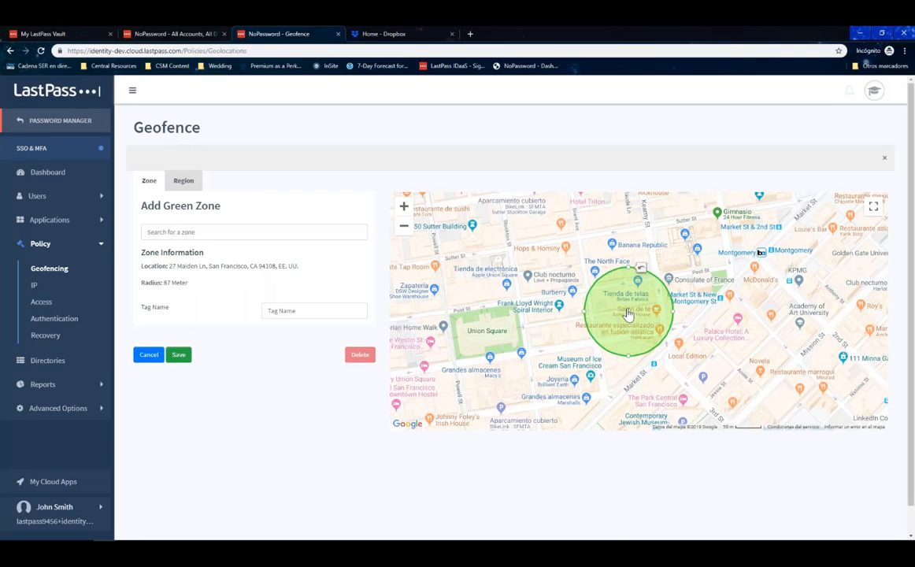
{"action": "left_click_drag", "start_coordinate": [628, 314], "coordinate": [625, 313]}
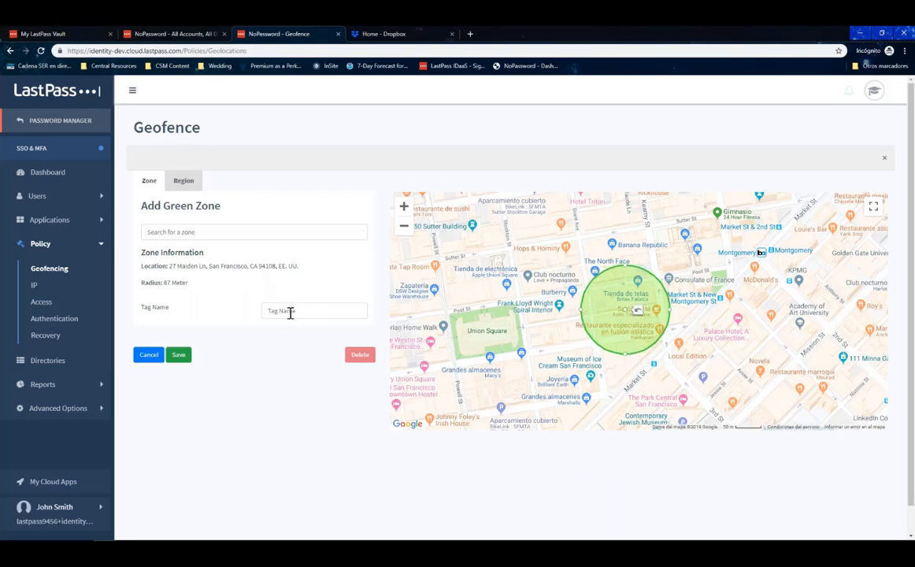
{"action": "left_click", "coordinate": [179, 355]}
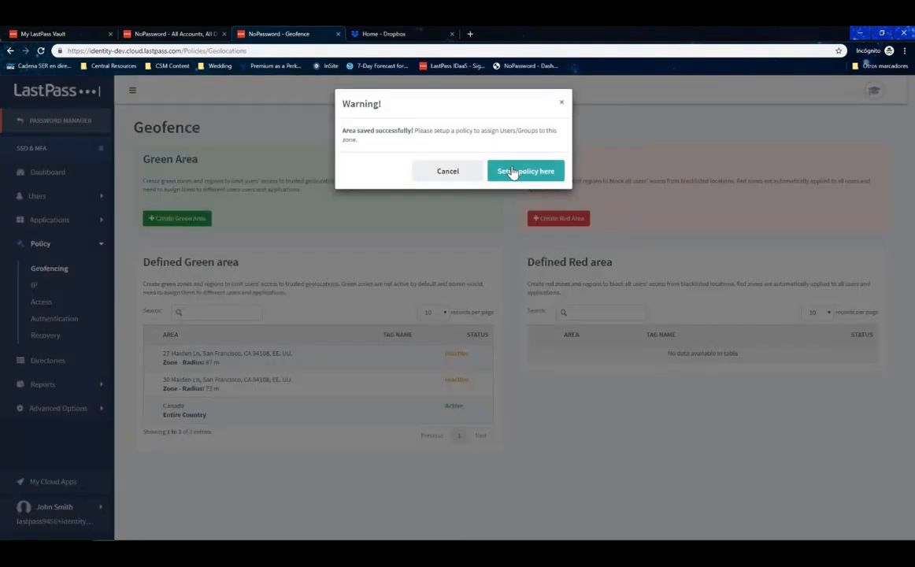
{"action": "left_click", "coordinate": [562, 105]}
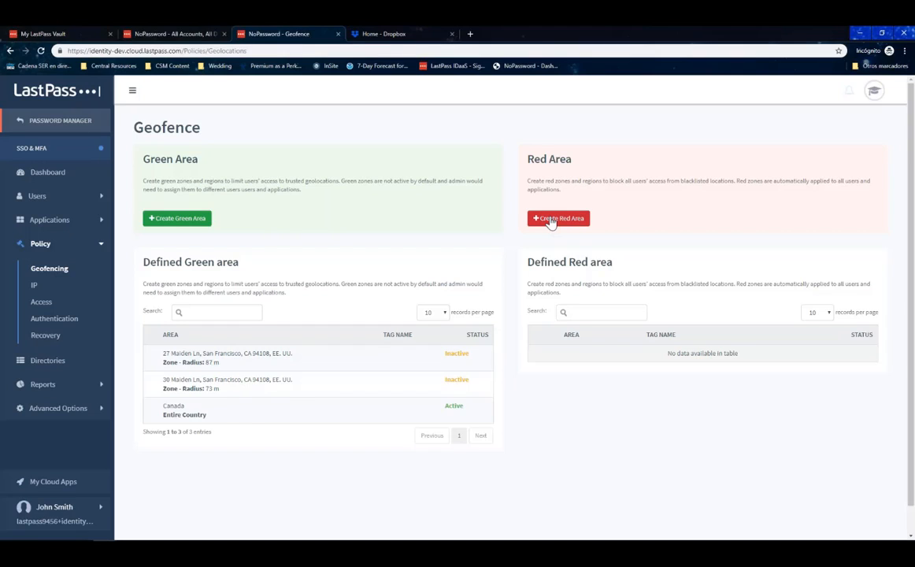
Whitelist the current IP address on the IP policy page, then go to the Access policies list.
{"action": "left_click", "coordinate": [35, 286]}
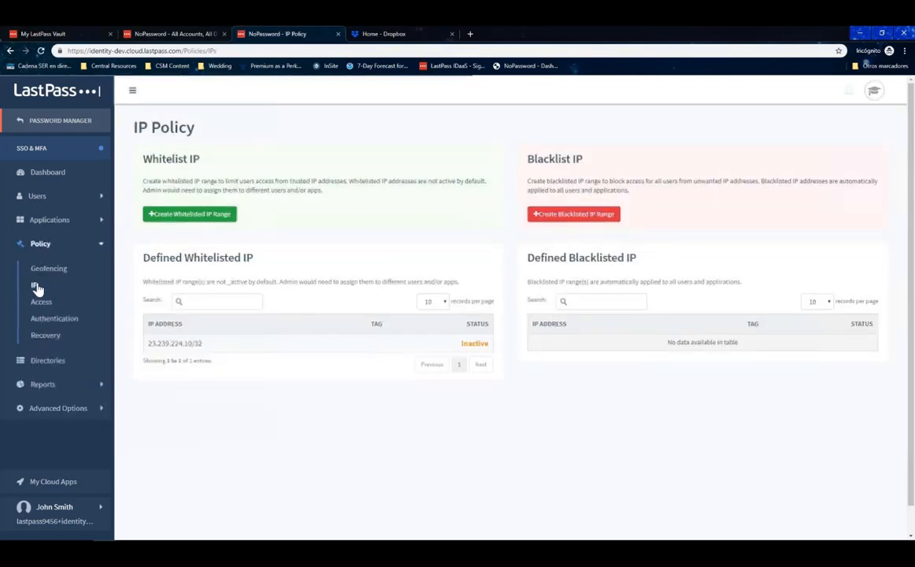
{"action": "left_click", "coordinate": [208, 218]}
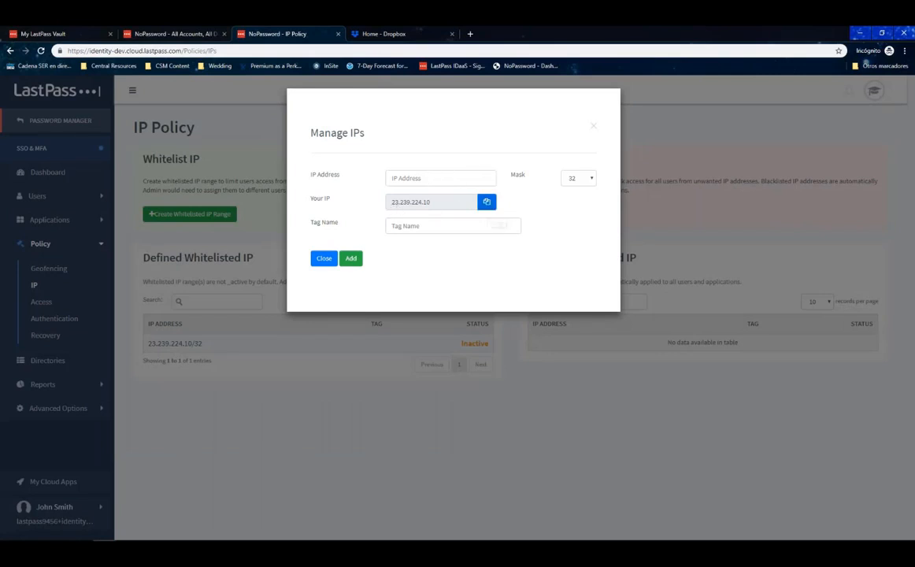
{"action": "left_click", "coordinate": [445, 183]}
{"action": "type", "text": "23.239.224.10"}
{"action": "left_click", "coordinate": [356, 260]}
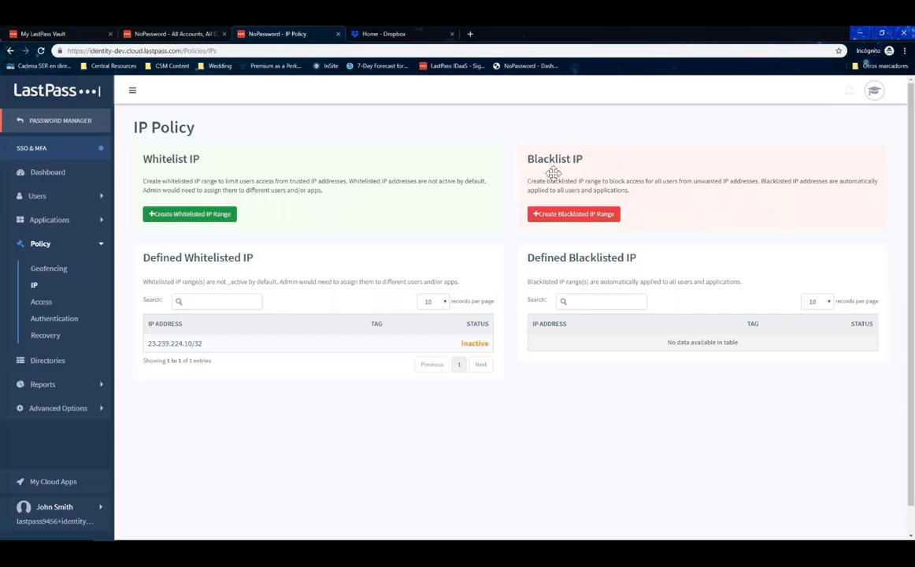
{"action": "left_click", "coordinate": [47, 307]}
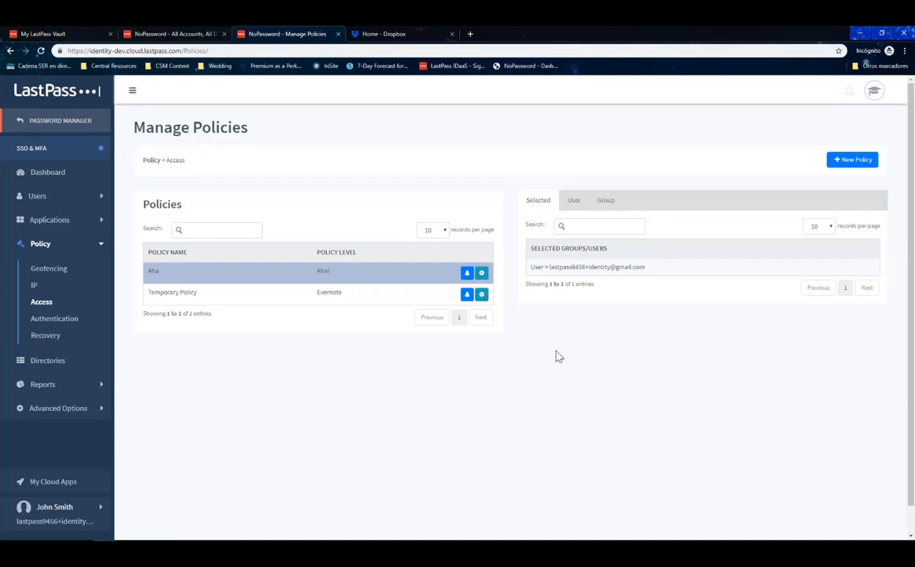
Start a new access policy with two San Francisco geofences and allowed IP 23.239.224.10/32.
{"action": "left_click", "coordinate": [852, 163]}
{"action": "left_click", "coordinate": [526, 172]}
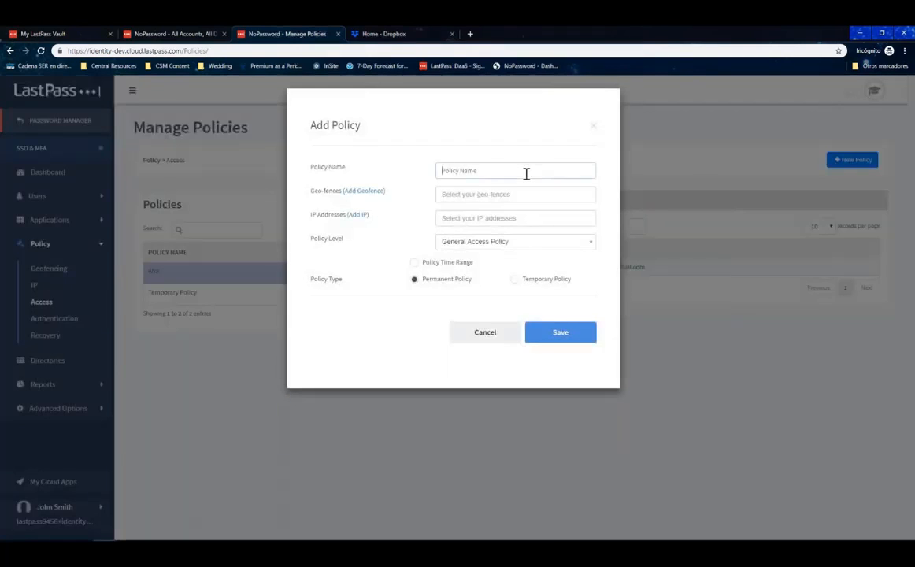
{"action": "type", "text": "General"}
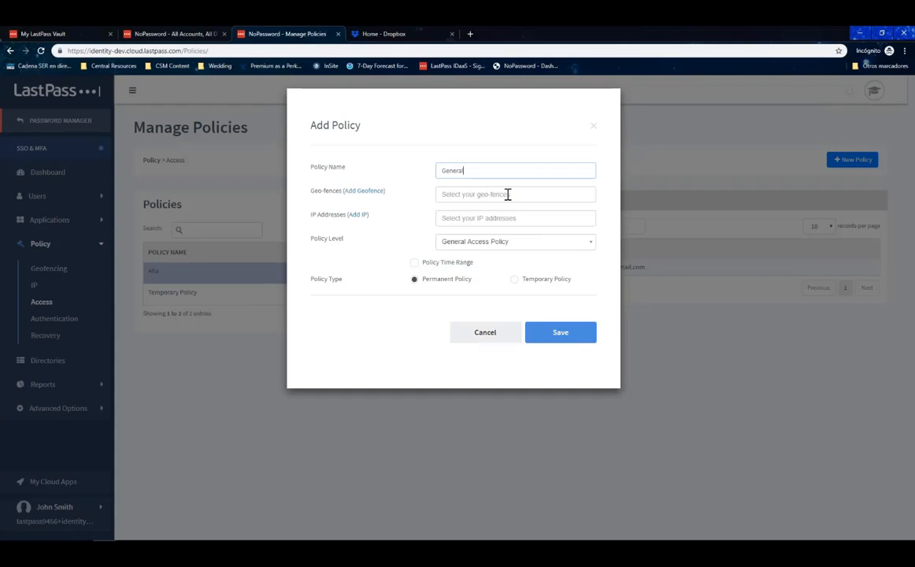
{"action": "left_click", "coordinate": [505, 195]}
{"action": "left_click", "coordinate": [464, 210]}
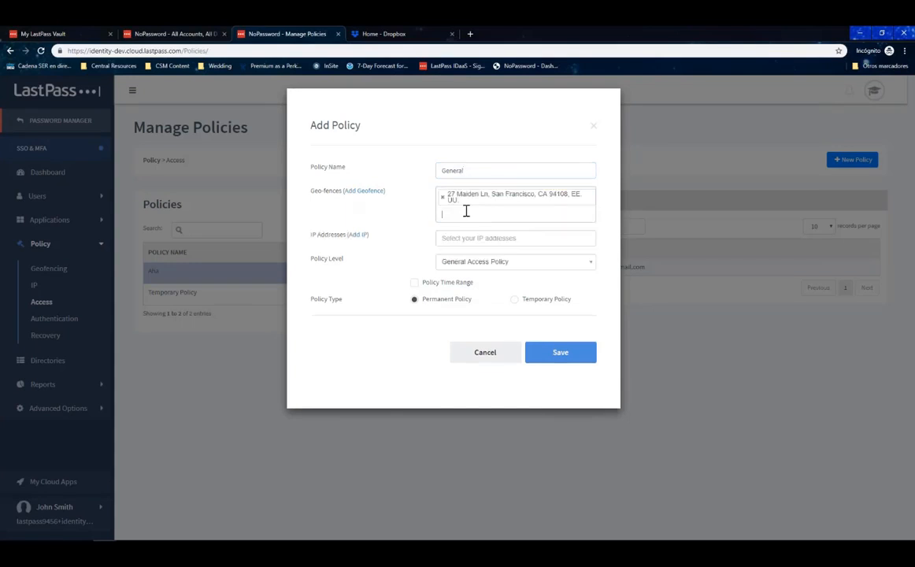
{"action": "left_click", "coordinate": [466, 211]}
{"action": "left_click", "coordinate": [472, 227]}
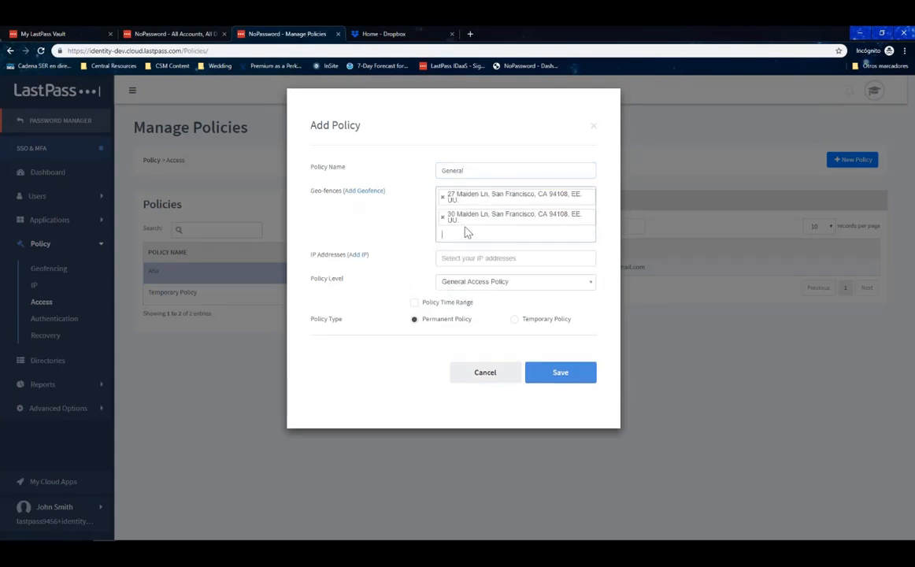
{"action": "left_click", "coordinate": [508, 258]}
{"action": "left_click", "coordinate": [484, 272]}
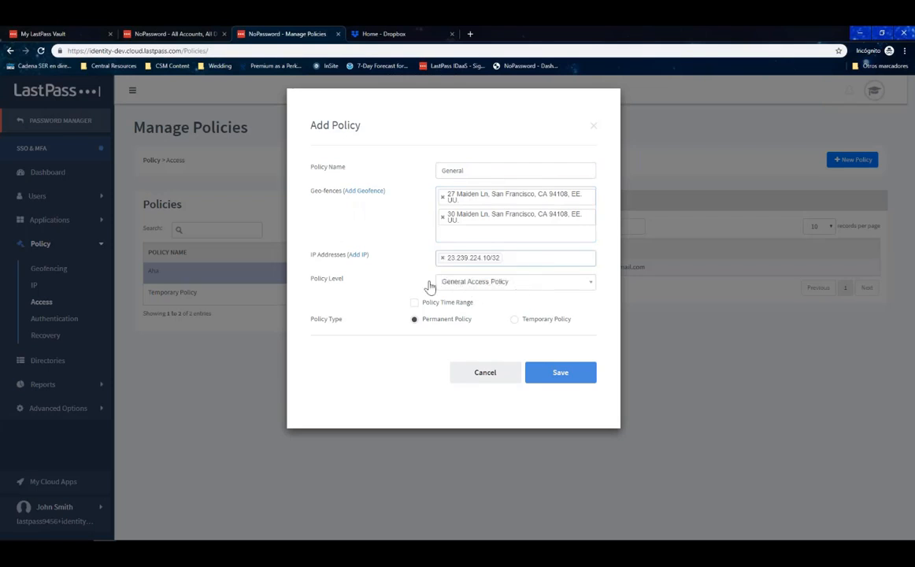
Name the policy Dropbox and set its policy level to Dropbox.
{"action": "left_click", "coordinate": [504, 285]}
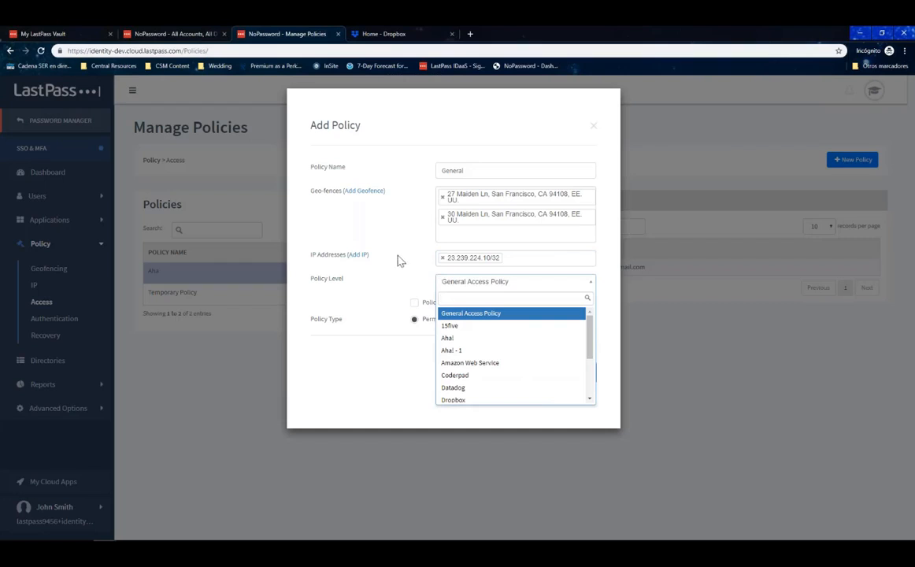
{"action": "left_click", "coordinate": [407, 285]}
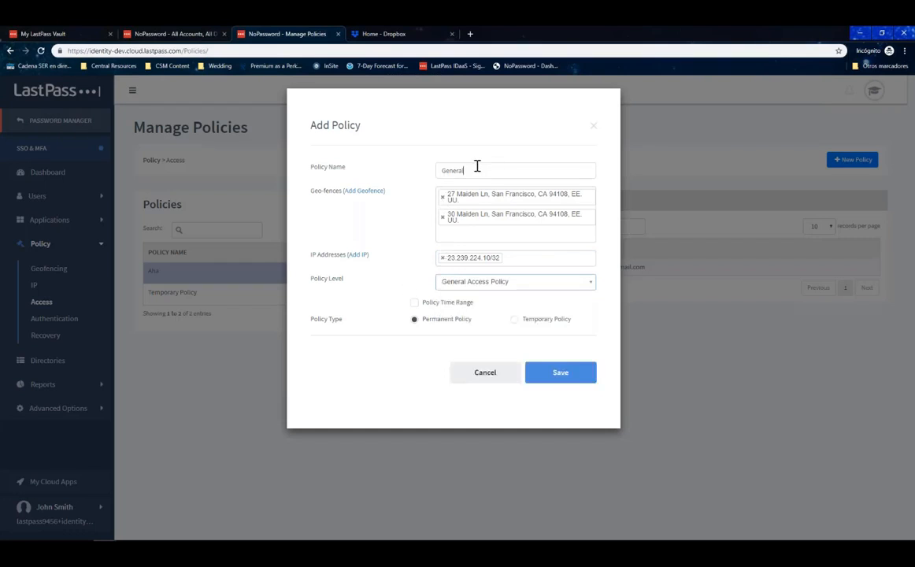
{"action": "left_click_drag", "start_coordinate": [477, 168], "coordinate": [410, 166]}
{"action": "type", "text": "Dropbox"}
{"action": "left_click", "coordinate": [463, 287]}
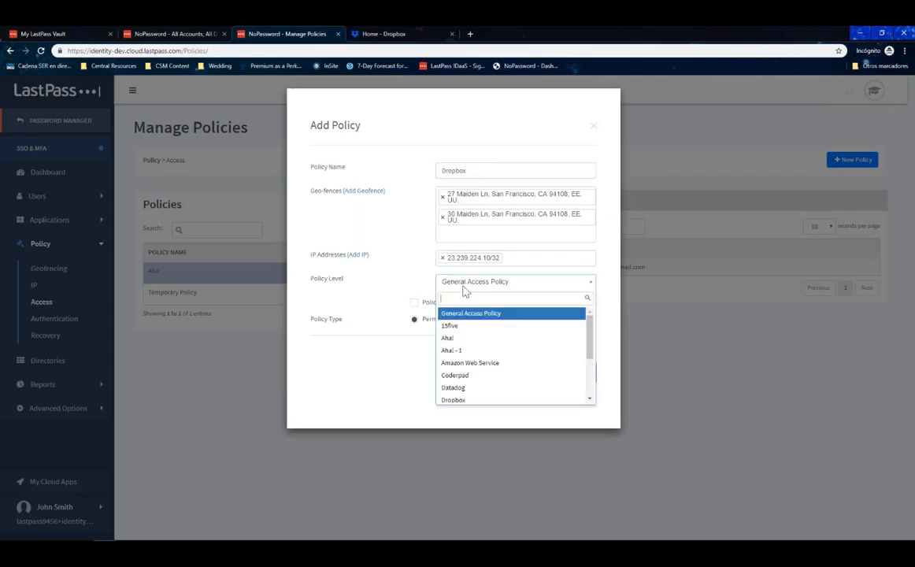
{"action": "left_click", "coordinate": [478, 400]}
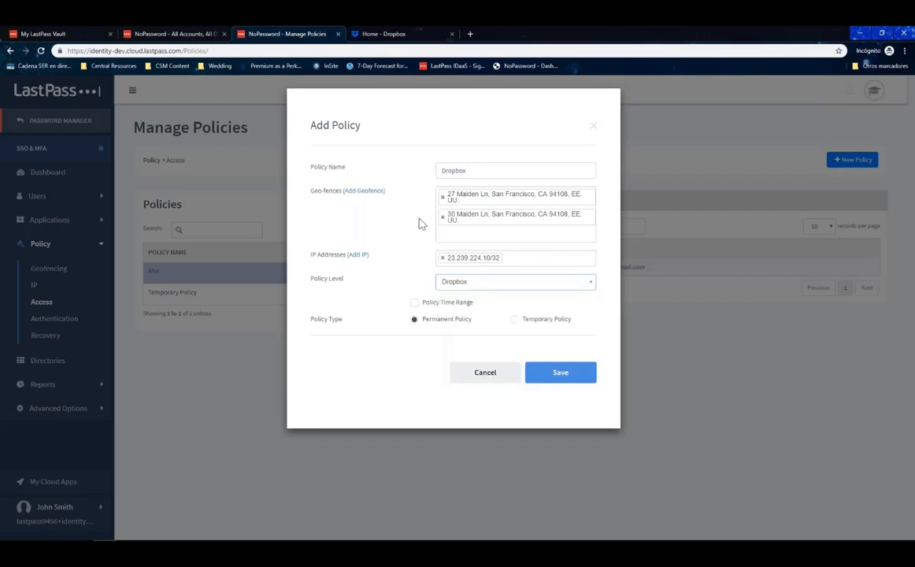
Restrict the policy to 08:00 AM–05:00 PM Pacific Time (US & Canada) and save it.
{"action": "left_click", "coordinate": [415, 302]}
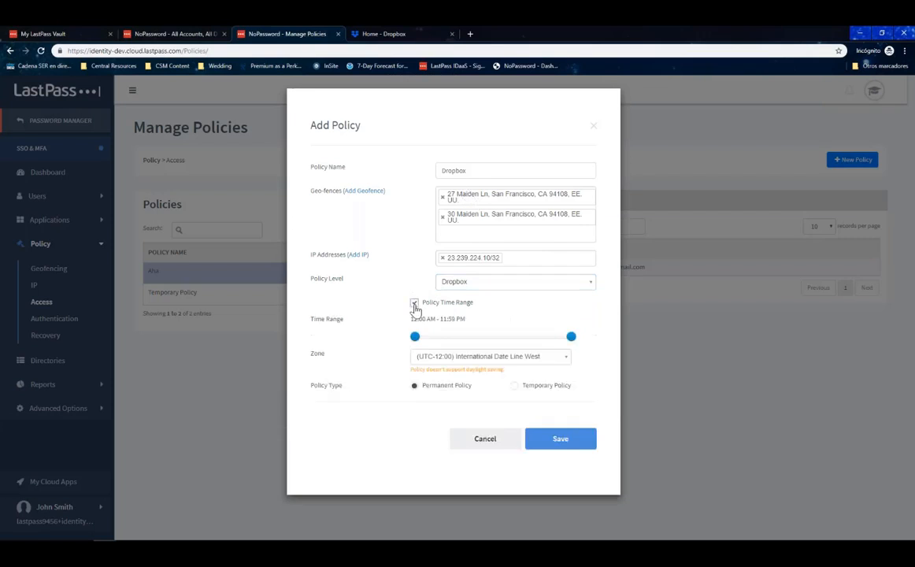
{"action": "left_click_drag", "start_coordinate": [416, 337], "coordinate": [468, 341]}
{"action": "left_click_drag", "start_coordinate": [572, 341], "coordinate": [528, 344]}
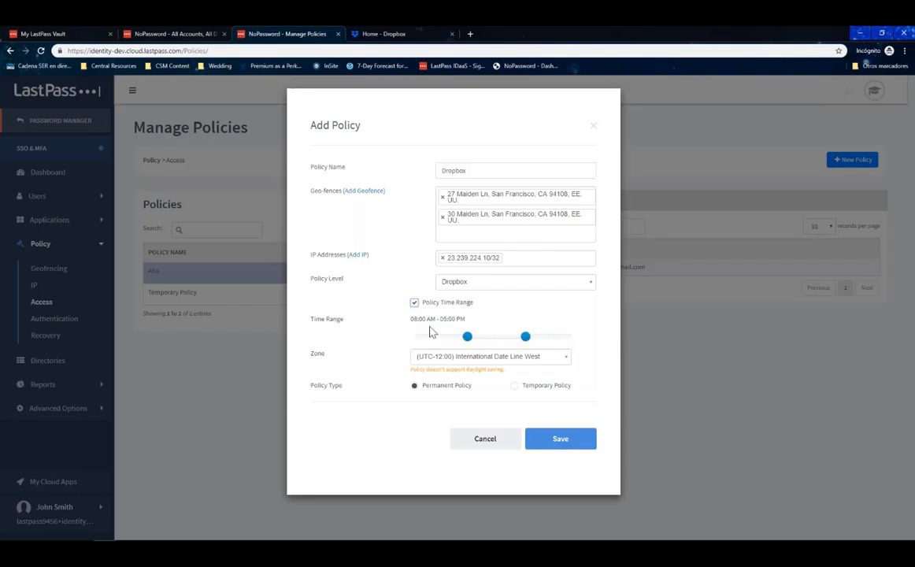
{"action": "left_click", "coordinate": [508, 356]}
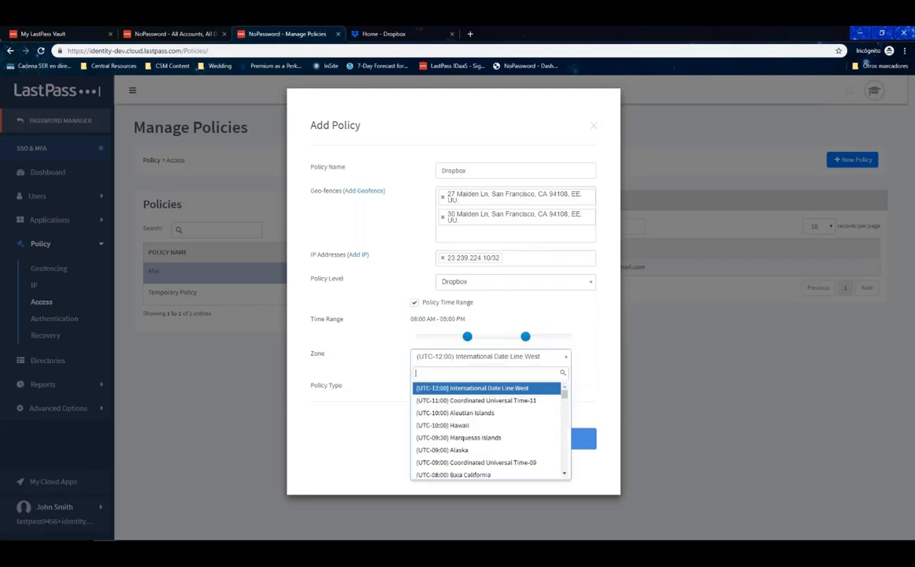
{"action": "type", "text": "pac"}
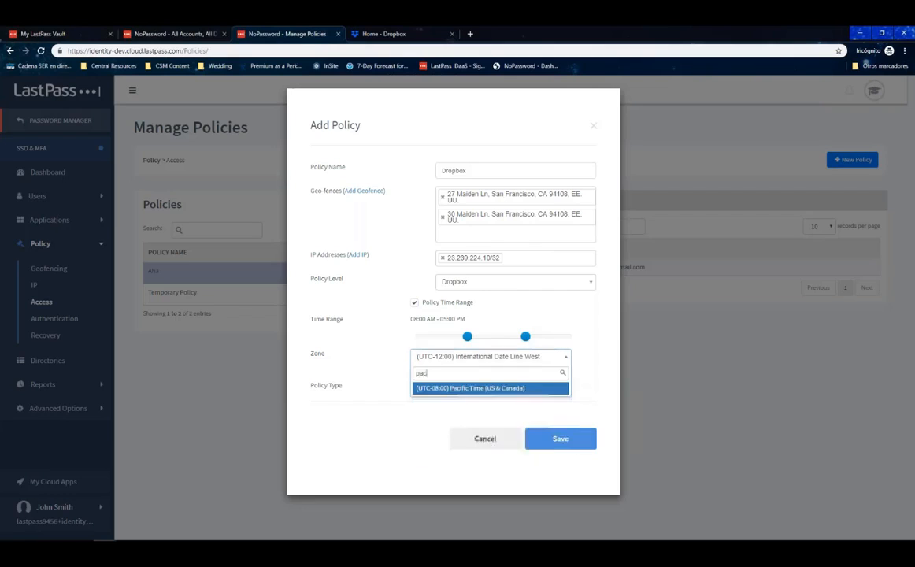
{"action": "left_click", "coordinate": [482, 390]}
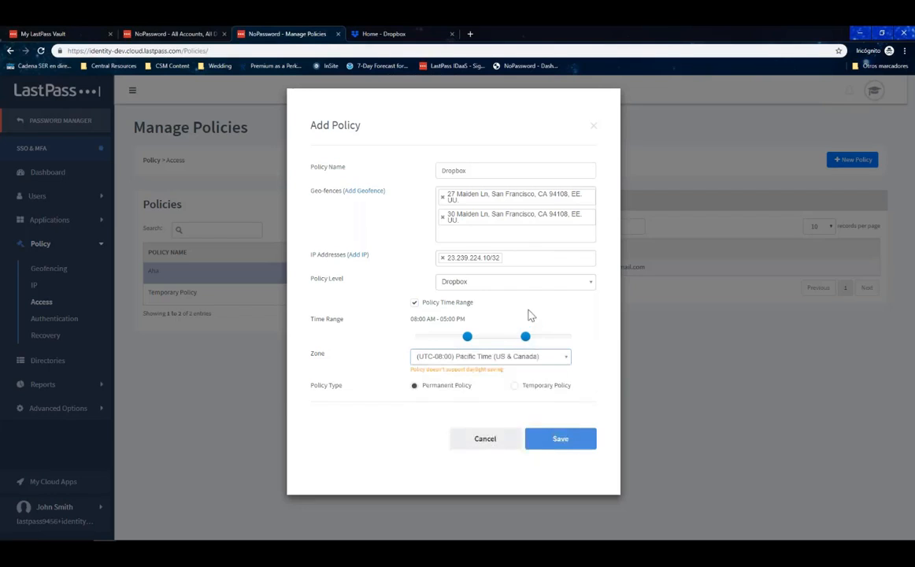
{"action": "left_click", "coordinate": [550, 441]}
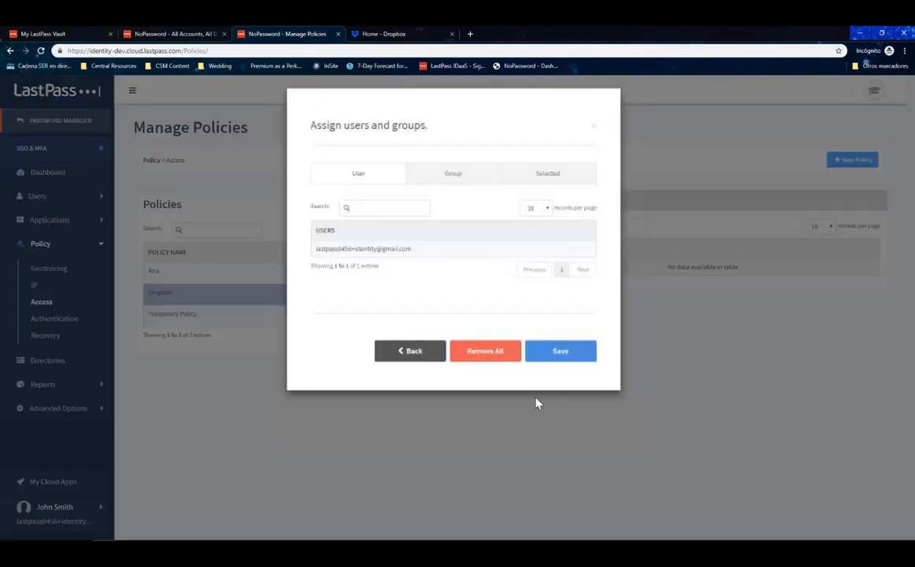
Assign the user to the new Dropbox policy and save.
{"action": "left_click", "coordinate": [394, 247]}
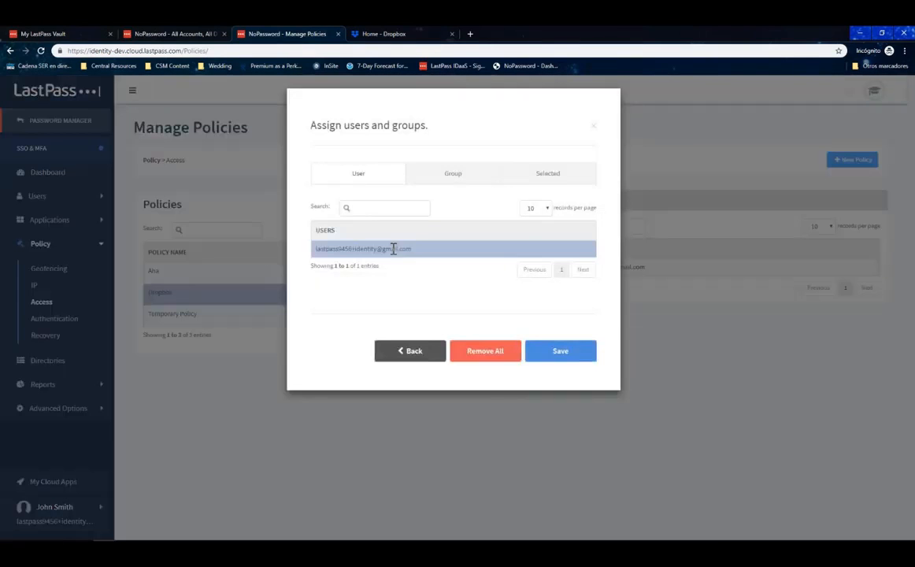
{"action": "left_click", "coordinate": [557, 351]}
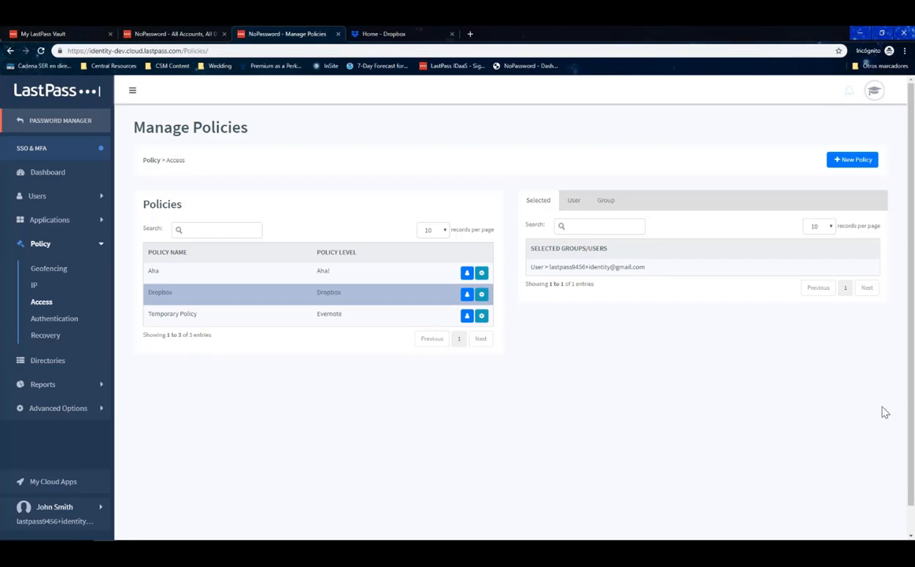
{"action": "left_click", "coordinate": [92, 250]}
Open the Dropbox web app's settings from Applications > Web App.
{"action": "left_click", "coordinate": [81, 222]}
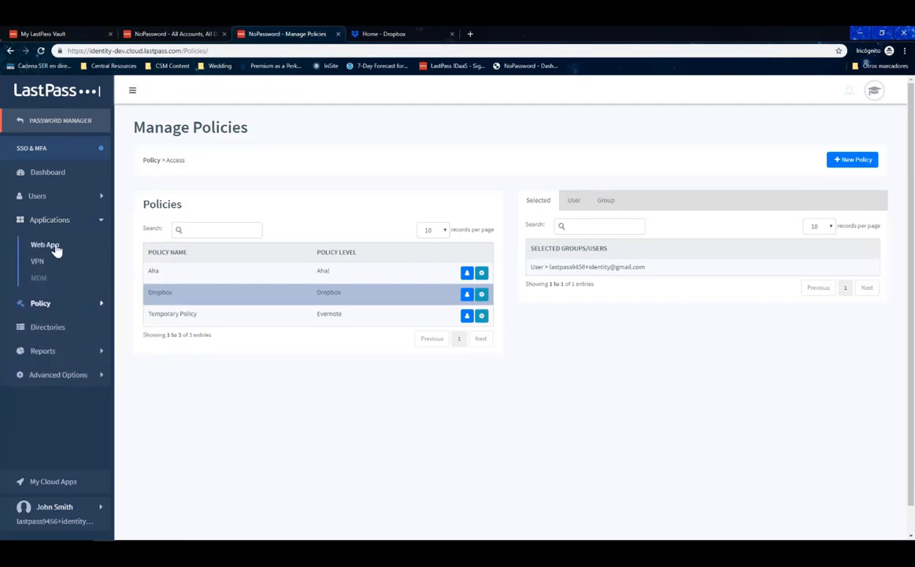
{"action": "left_click", "coordinate": [56, 249]}
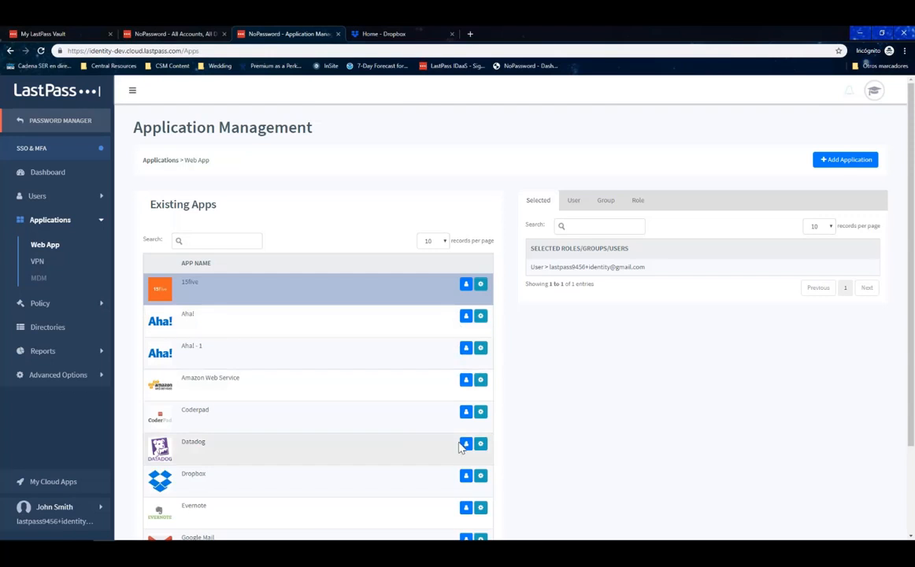
{"action": "left_click", "coordinate": [480, 476]}
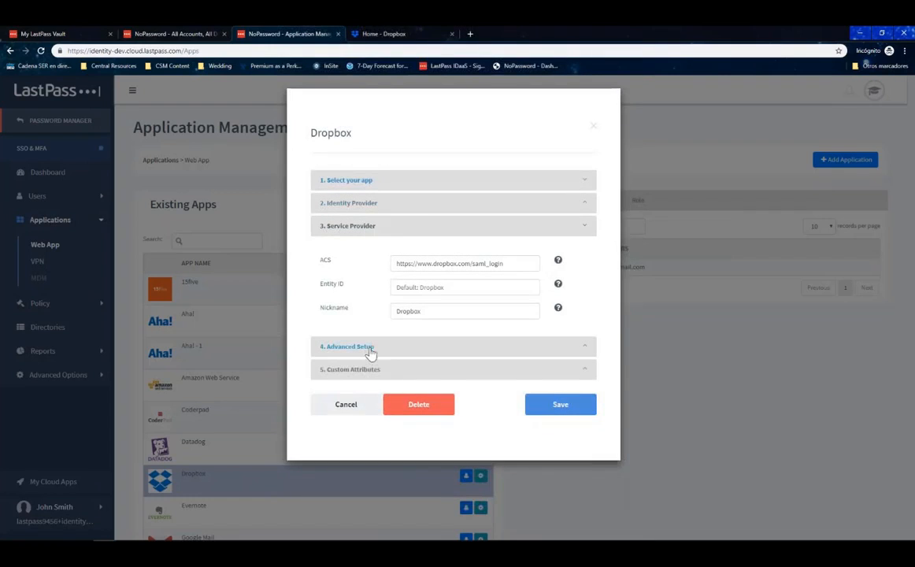
Tick Step Up Authentication under Dropbox's 4. Advanced Setup and save the app.
{"action": "left_click", "coordinate": [370, 351]}
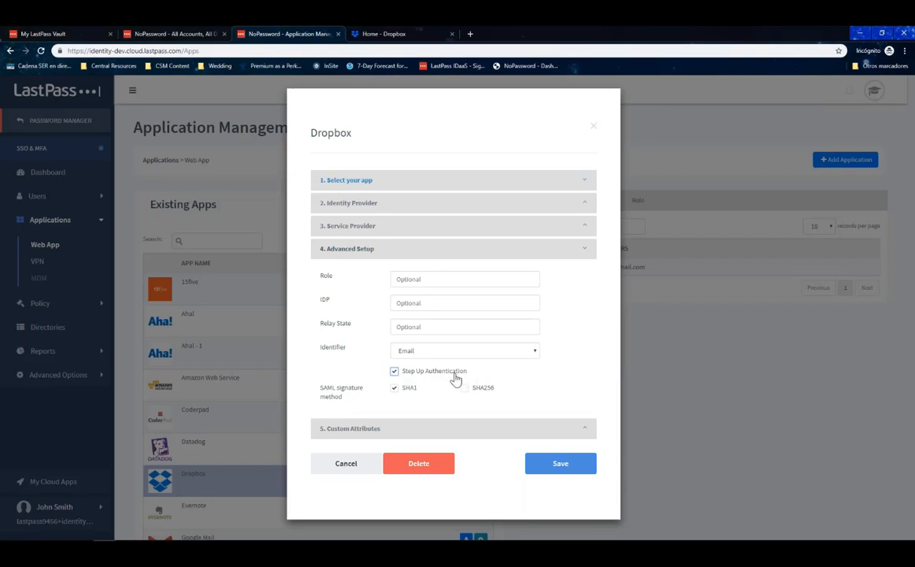
{"action": "left_click", "coordinate": [562, 465]}
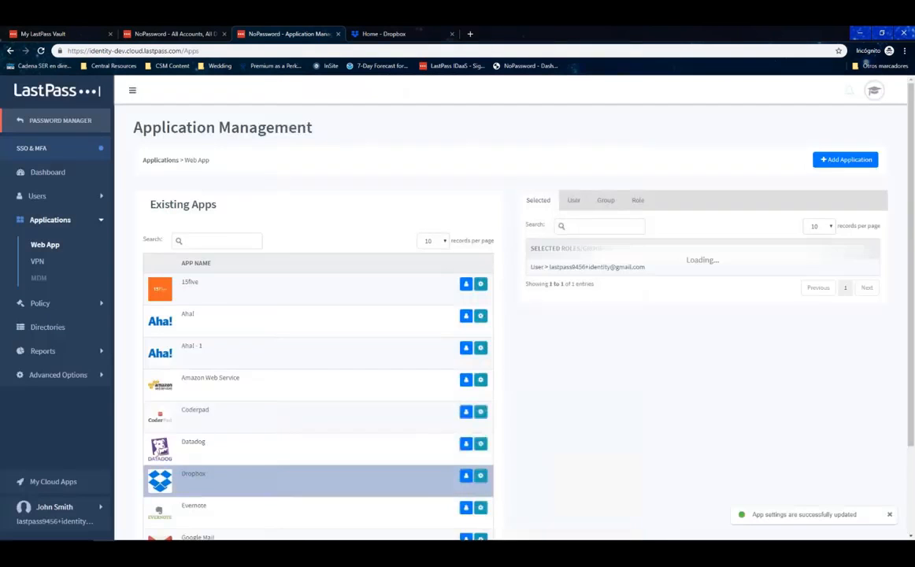
{"action": "left_click", "coordinate": [38, 307]}
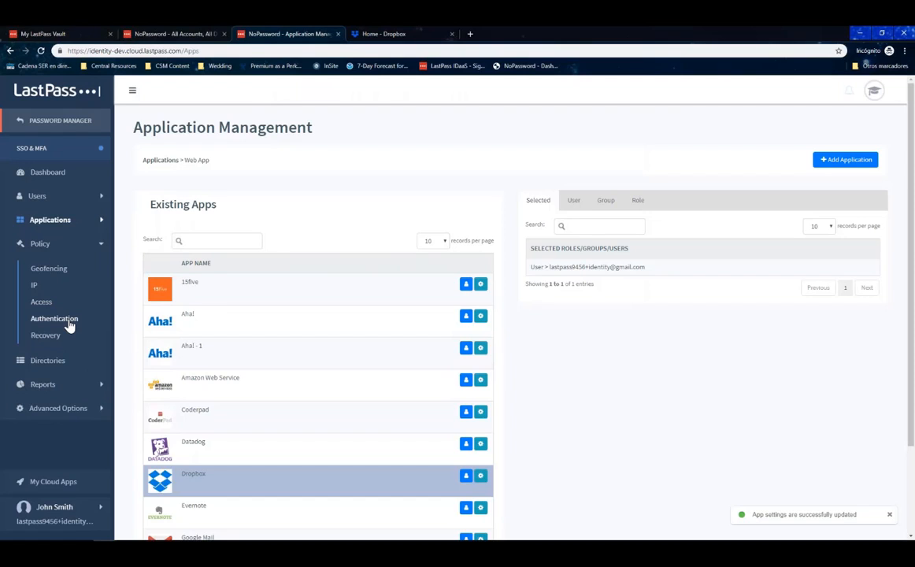
{"action": "left_click", "coordinate": [69, 323]}
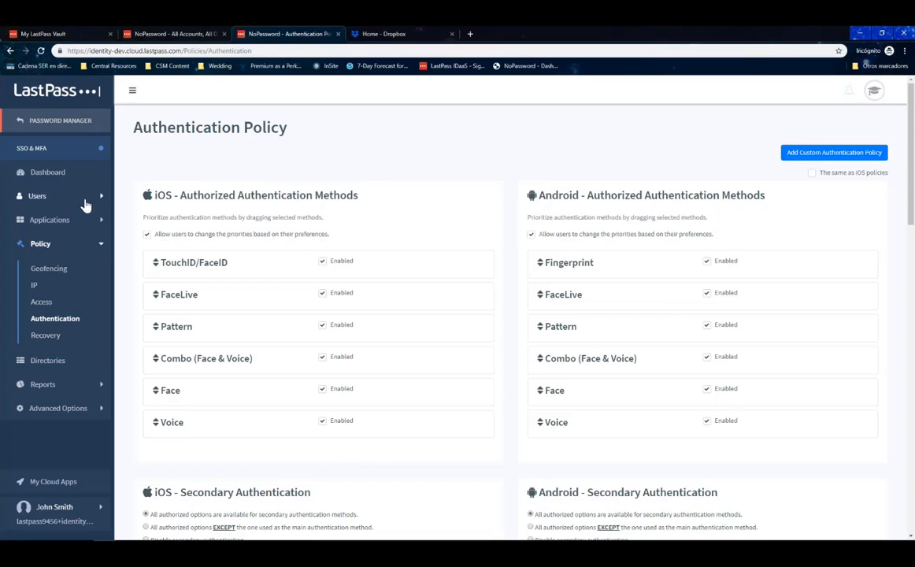
{"action": "left_click", "coordinate": [73, 222]}
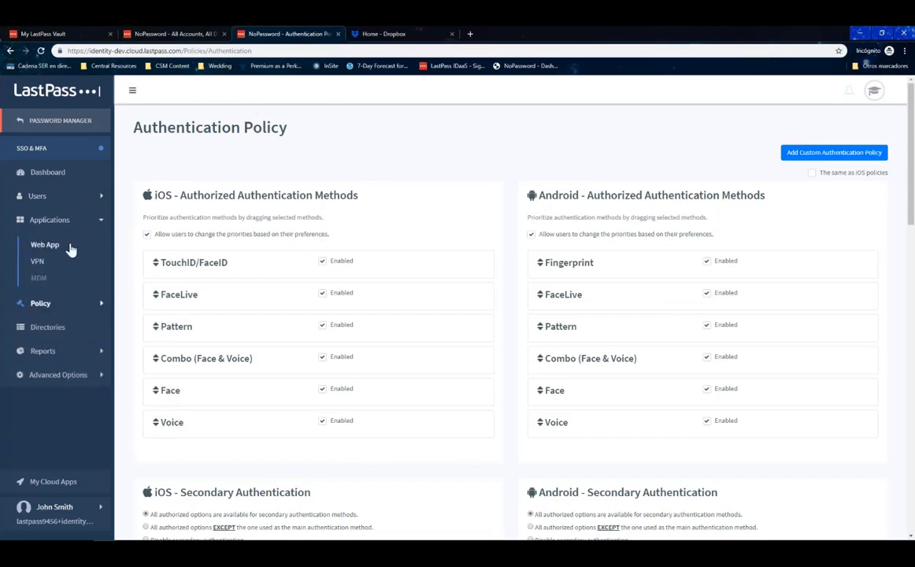
{"action": "left_click", "coordinate": [70, 249]}
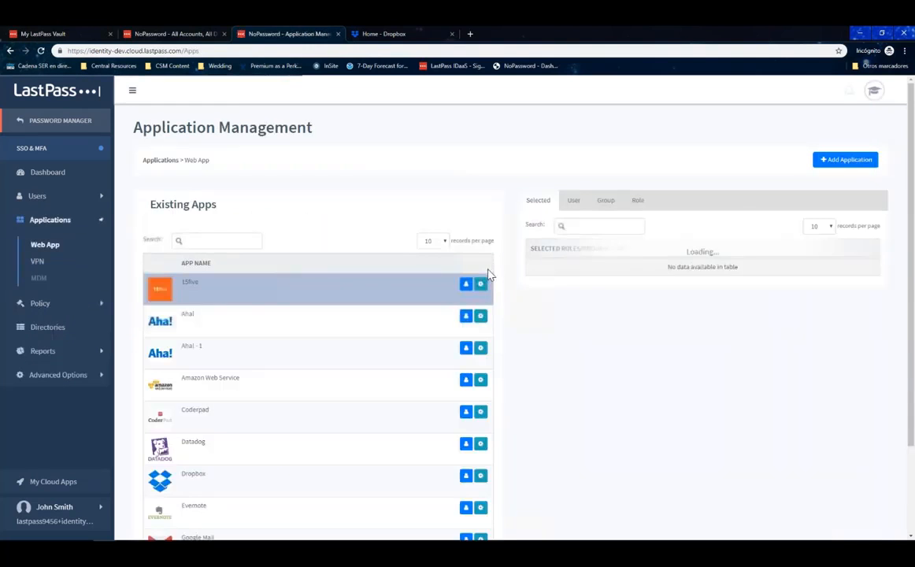
Save the 15five app's advanced settings, then open the Policy > Recovery settings.
{"action": "left_click", "coordinate": [480, 285]}
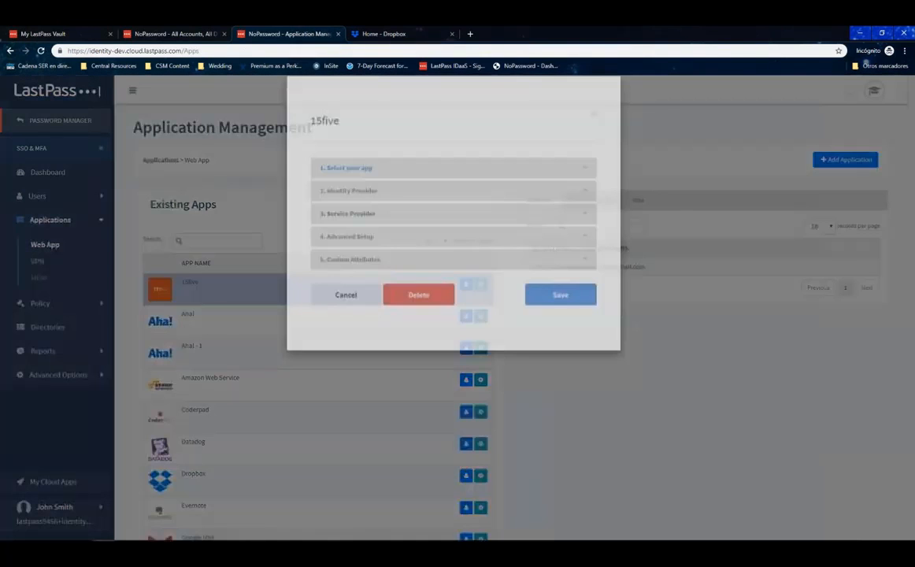
{"action": "left_click", "coordinate": [362, 348]}
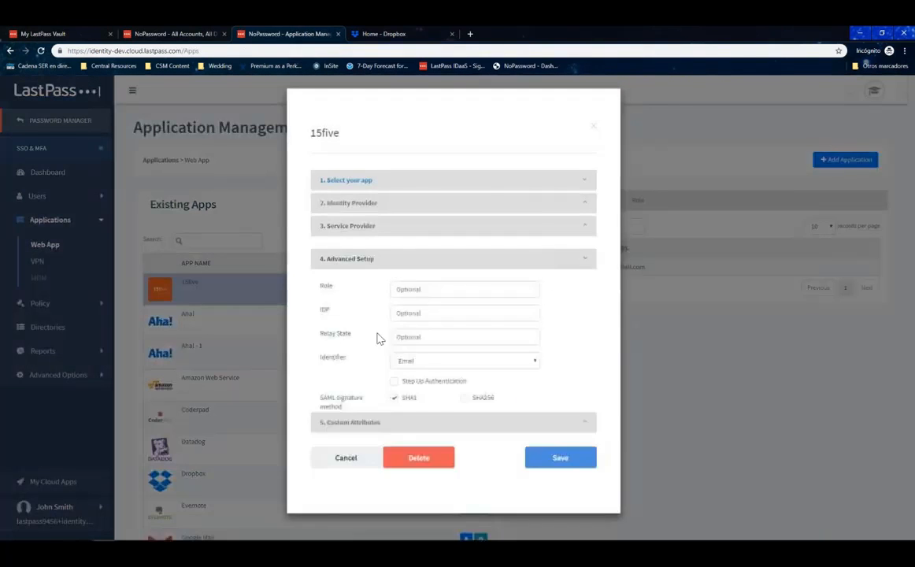
{"action": "left_click", "coordinate": [559, 464]}
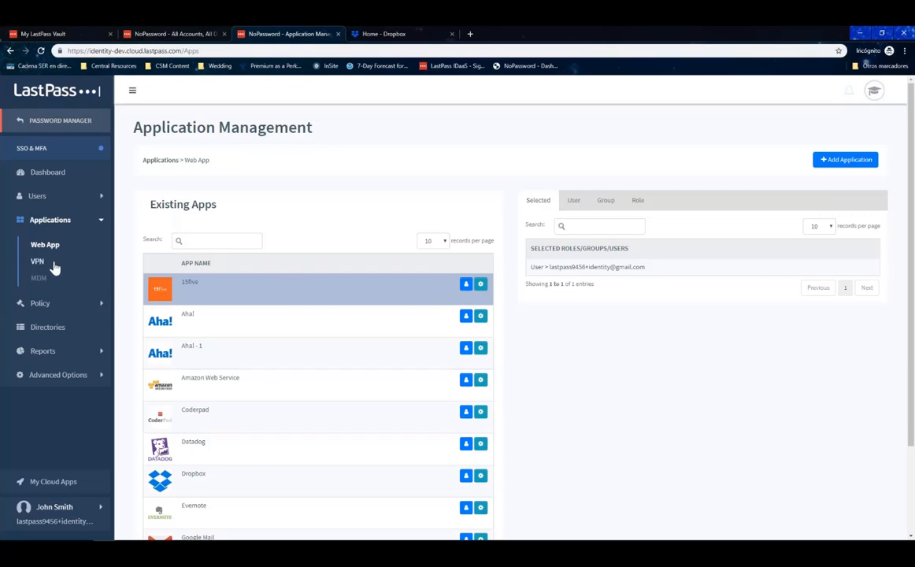
{"action": "left_click", "coordinate": [61, 307]}
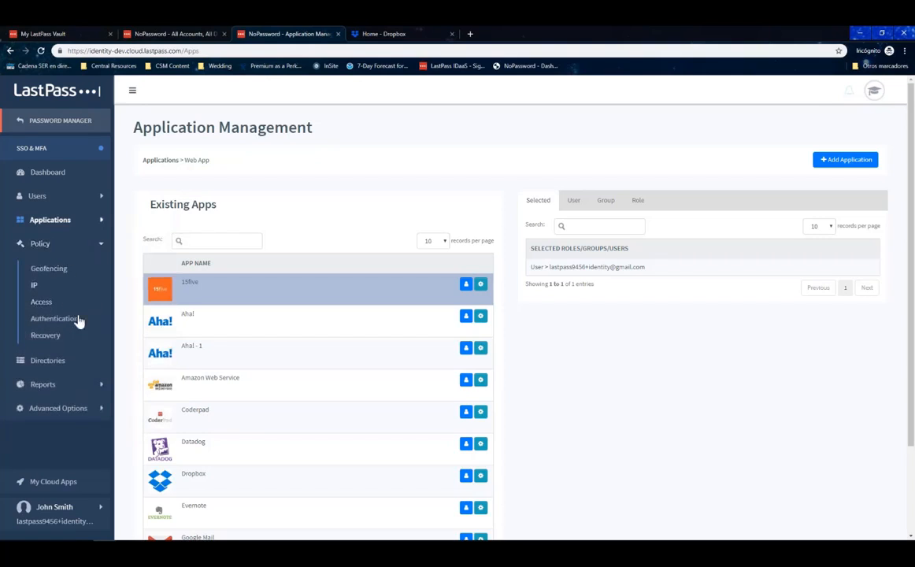
{"action": "left_click", "coordinate": [62, 343]}
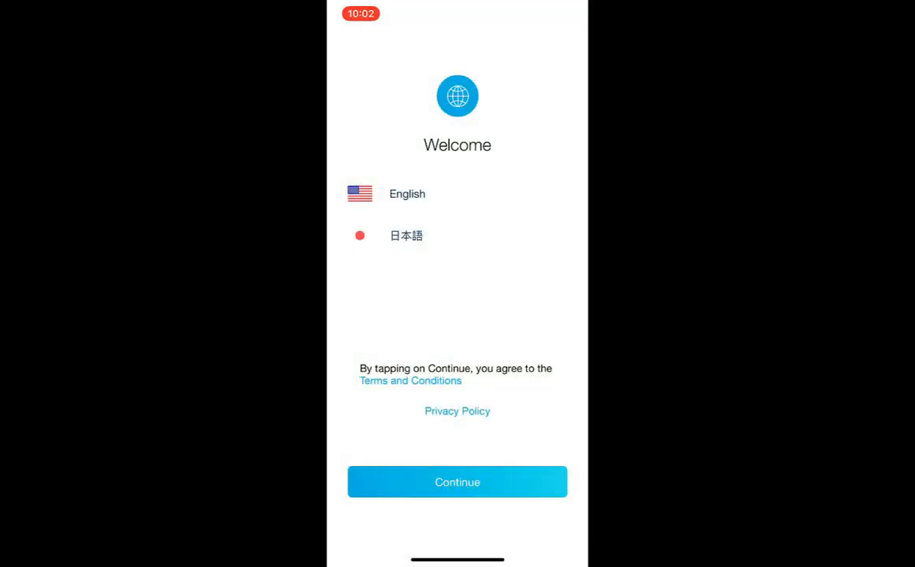
Register the LastPass MFA app in English by scanning the computer's QR code, allowing camera access.
{"action": "left_click", "coordinate": [456, 193]}
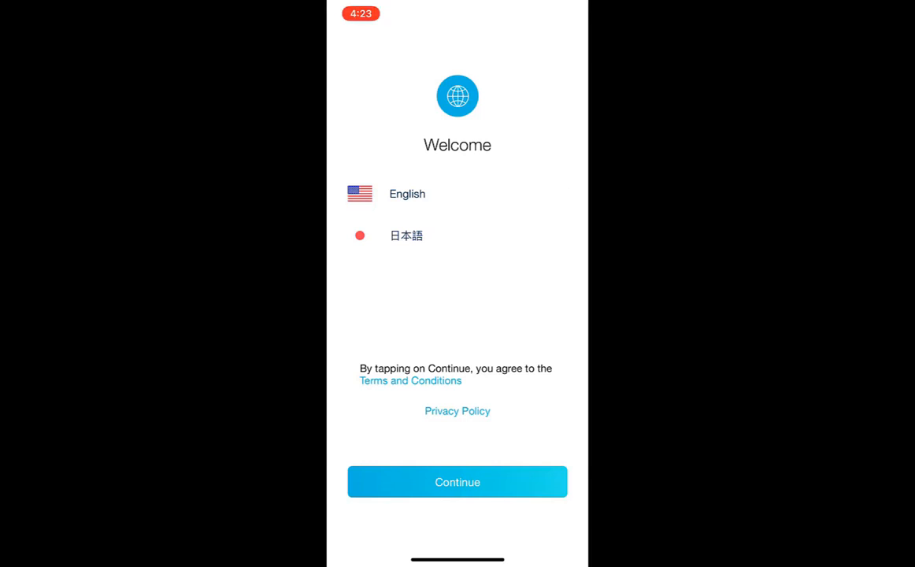
{"action": "left_click", "coordinate": [456, 482]}
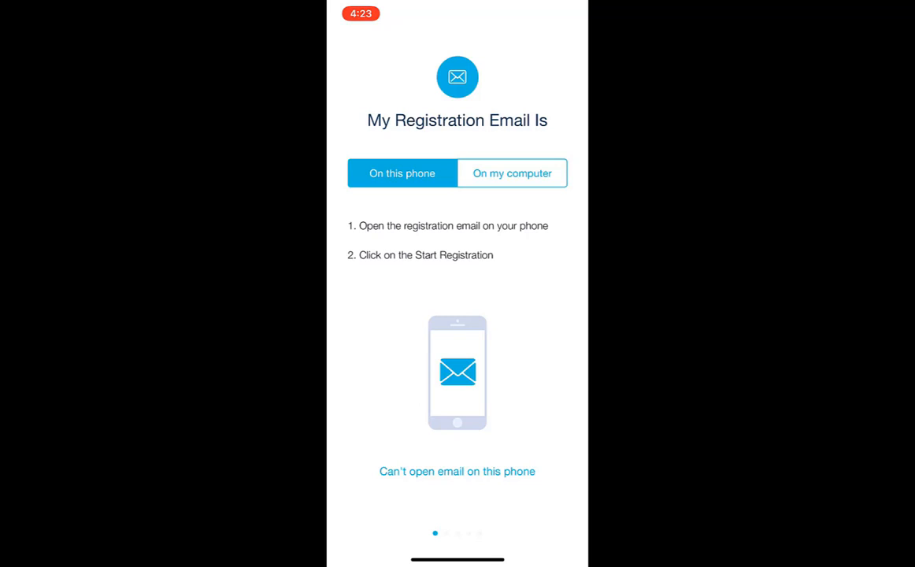
{"action": "left_click", "coordinate": [511, 173]}
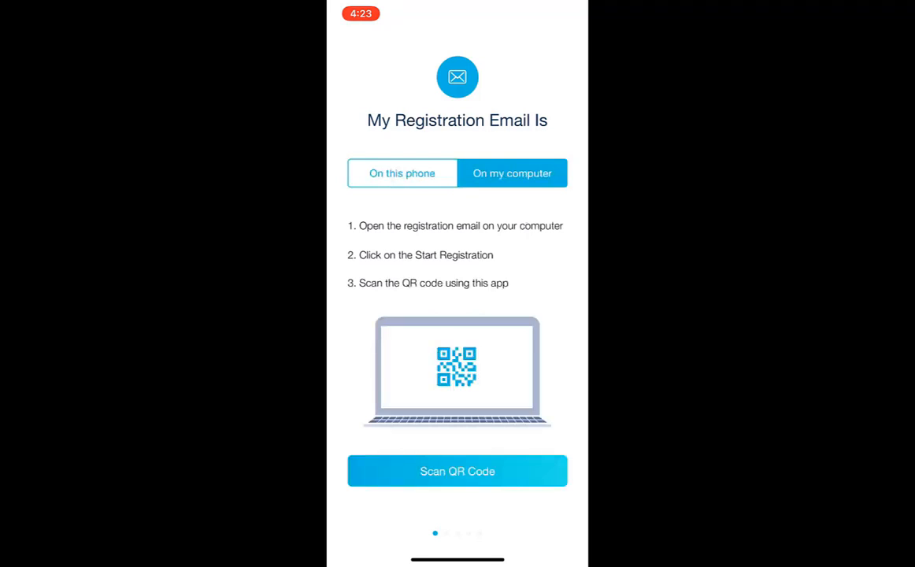
{"action": "left_click", "coordinate": [457, 470]}
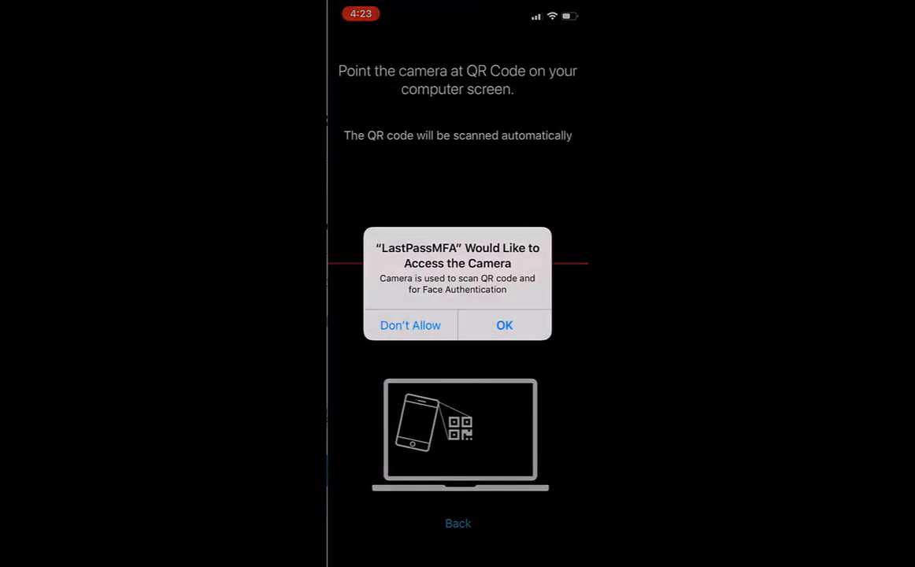
{"action": "left_click", "coordinate": [504, 325]}
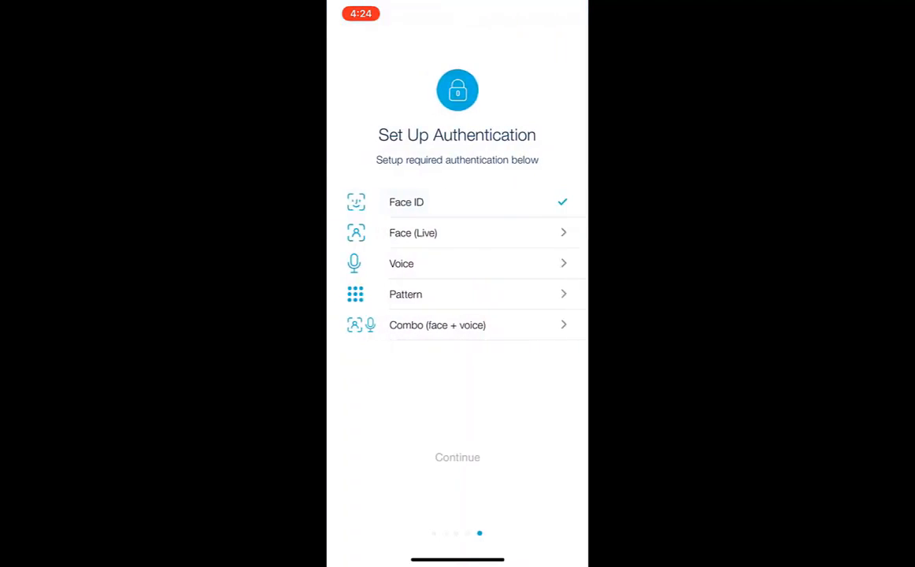
Enroll Face (Live) authentication and draw the same unlock pattern three times.
{"action": "left_click", "coordinate": [457, 232]}
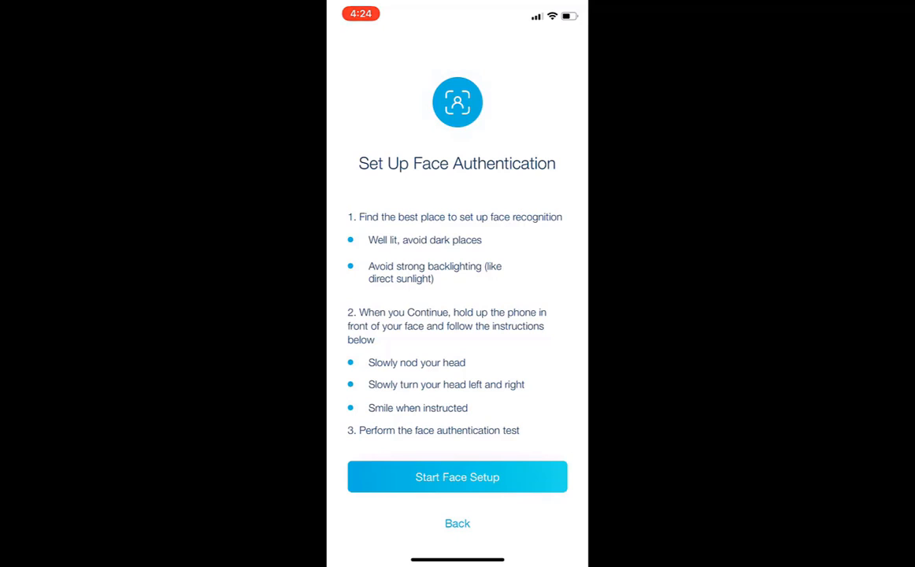
{"action": "left_click", "coordinate": [457, 477]}
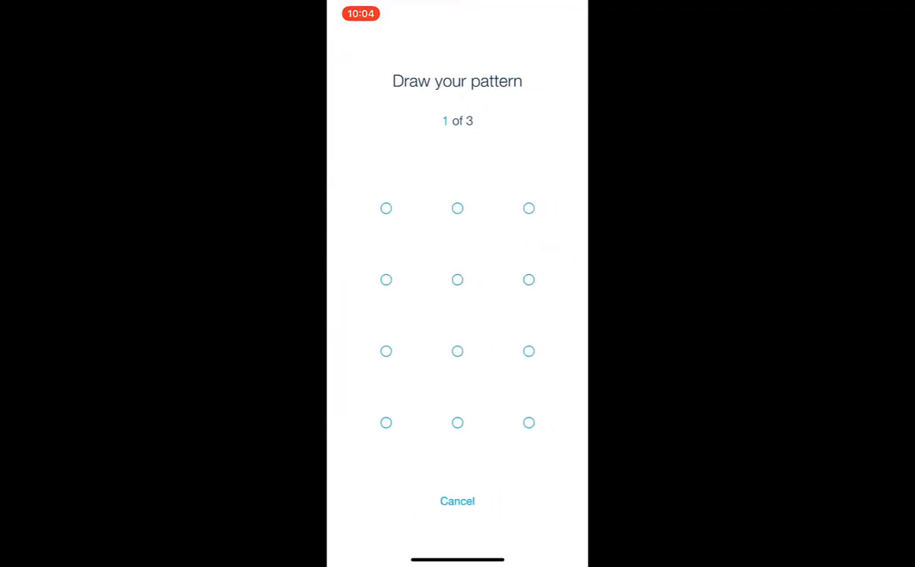
{"action": "mouse_move", "coordinate": [385, 279]}
{"action": "left_mouse_down"}
{"action": "mouse_move", "coordinate": [386, 423]}
{"action": "mouse_move", "coordinate": [458, 351]}
{"action": "mouse_move", "coordinate": [528, 423]}
{"action": "mouse_move", "coordinate": [528, 279]}
{"action": "left_mouse_up"}
{"action": "mouse_move", "coordinate": [385, 279]}
{"action": "left_mouse_down"}
{"action": "mouse_move", "coordinate": [385, 423]}
{"action": "mouse_move", "coordinate": [457, 351]}
{"action": "mouse_move", "coordinate": [529, 423]}
{"action": "mouse_move", "coordinate": [528, 280]}
{"action": "left_mouse_up"}
{"action": "mouse_move", "coordinate": [386, 279]}
{"action": "left_mouse_down"}
{"action": "mouse_move", "coordinate": [386, 422]}
{"action": "mouse_move", "coordinate": [458, 351]}
{"action": "mouse_move", "coordinate": [528, 423]}
{"action": "mouse_move", "coordinate": [528, 280]}
{"action": "left_mouse_up"}
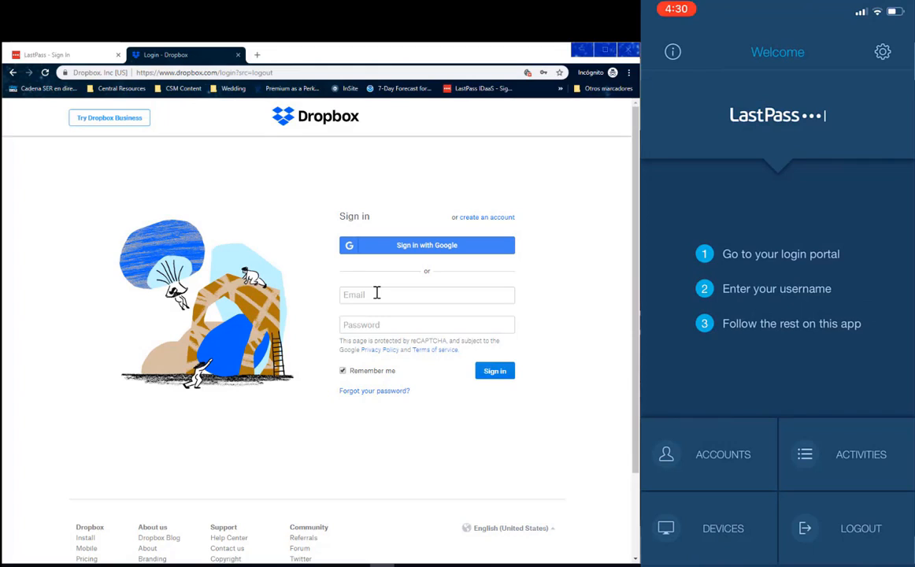
Paste the MFA test account's e-mail into Dropbox's Email field and continue to single sign-on.
{"action": "left_click", "coordinate": [376, 293]}
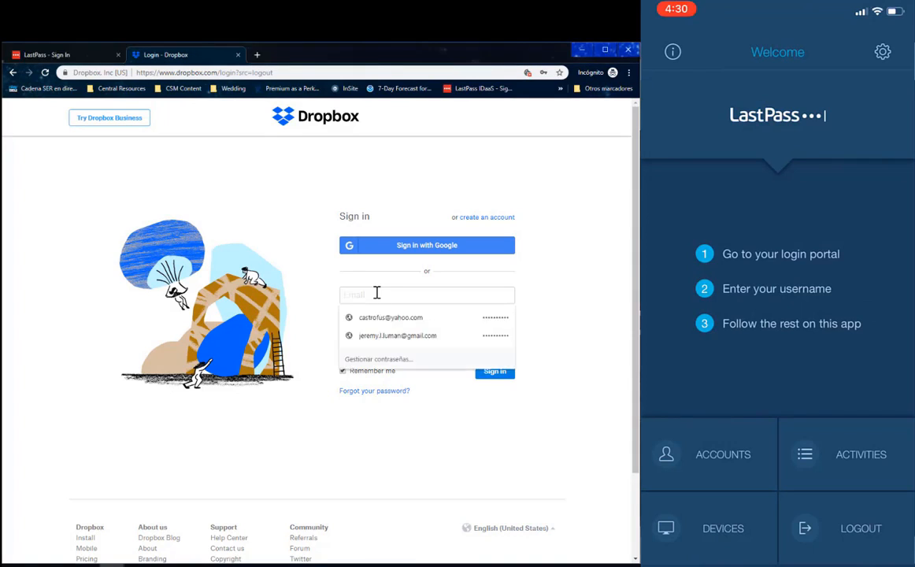
{"action": "key", "text": "ctrl+v"}
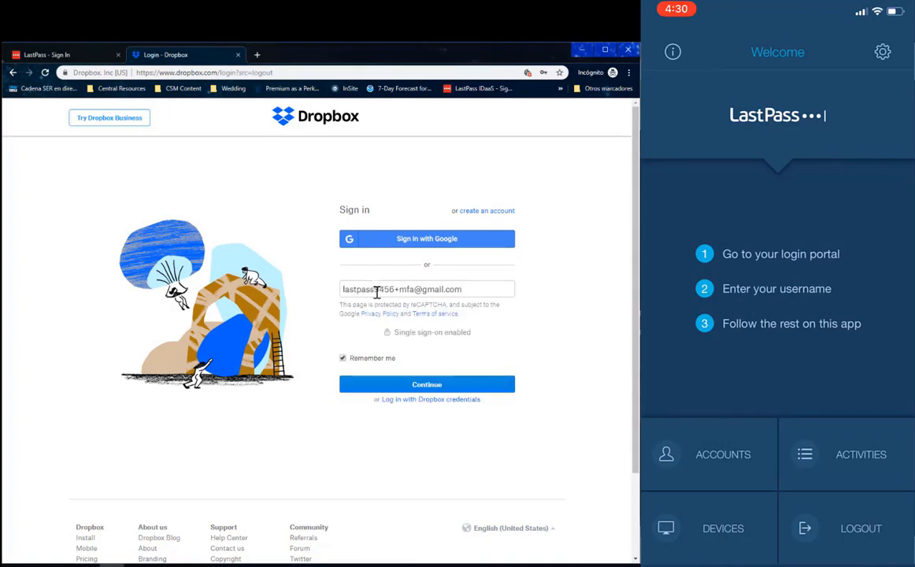
{"action": "left_click", "coordinate": [410, 386]}
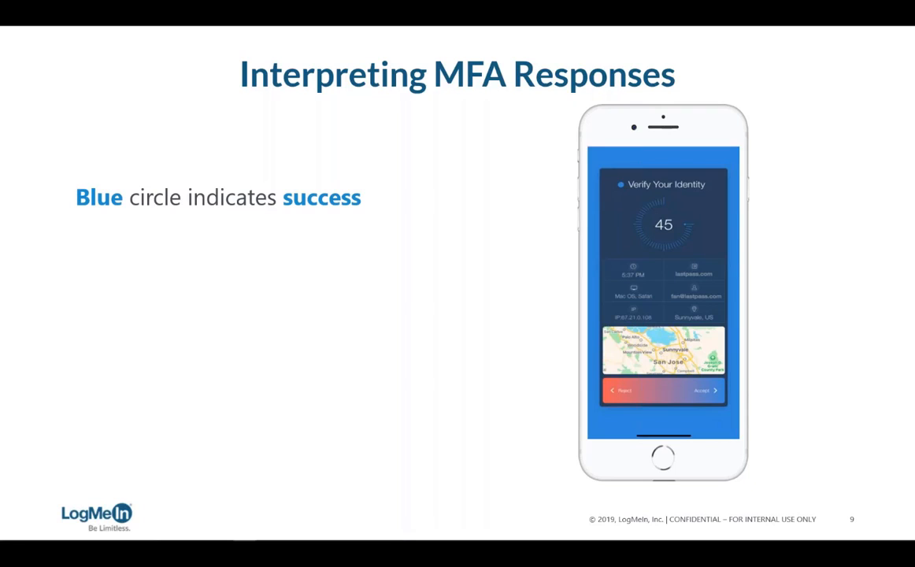
Advance the slide to show the red denied and yellow LP error meanings, then return to the browser.
{"action": "key", "text": "Right"}
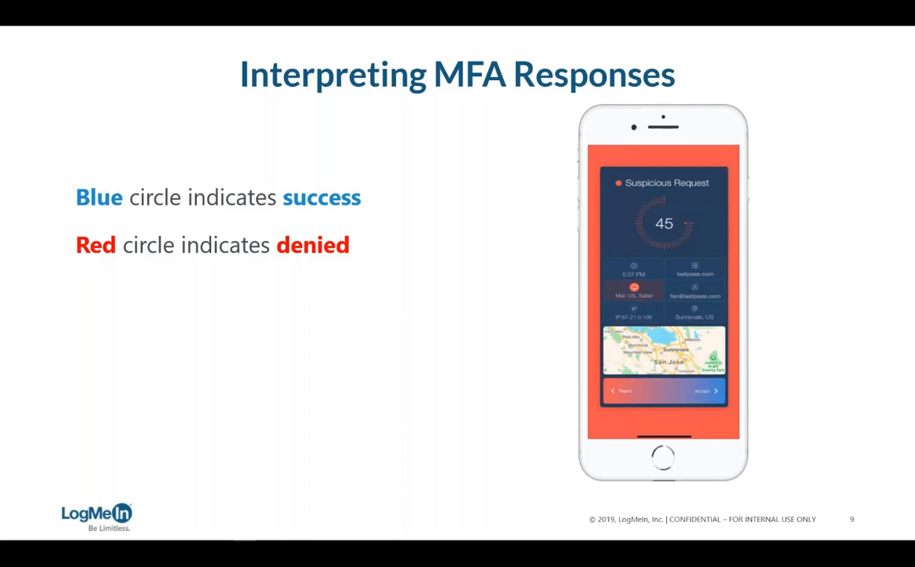
{"action": "key", "text": "Right"}
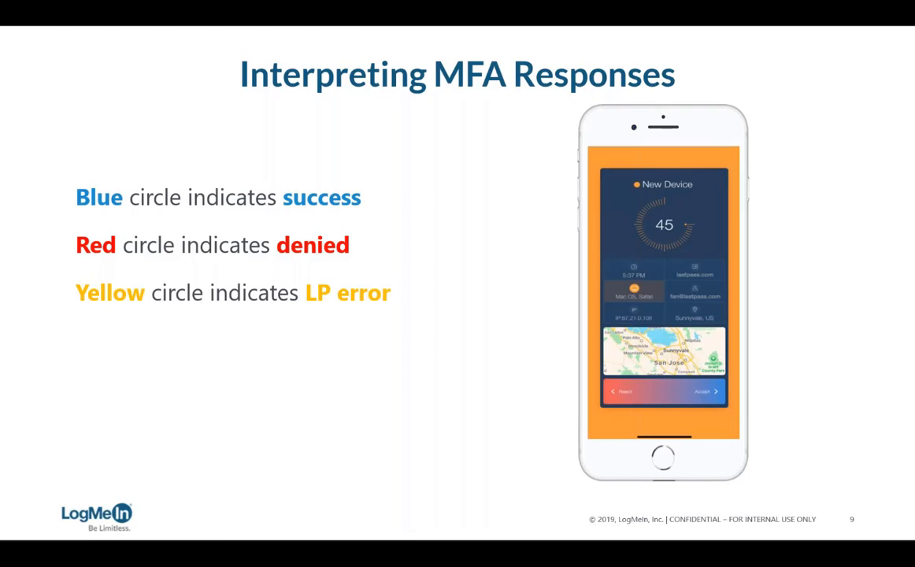
{"action": "key", "text": "alt+Tab"}
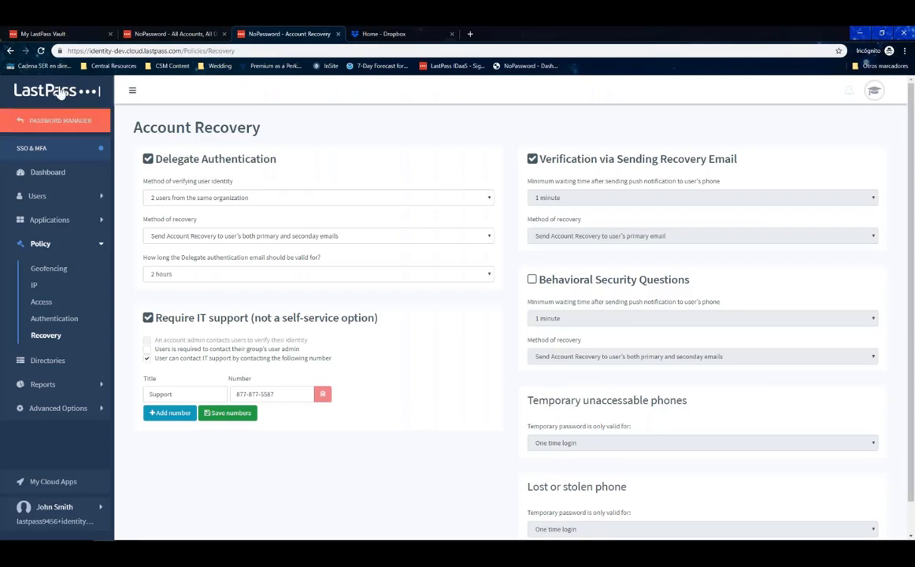
Go from the vault to the Admin Console's Reports page.
{"action": "left_click", "coordinate": [44, 34]}
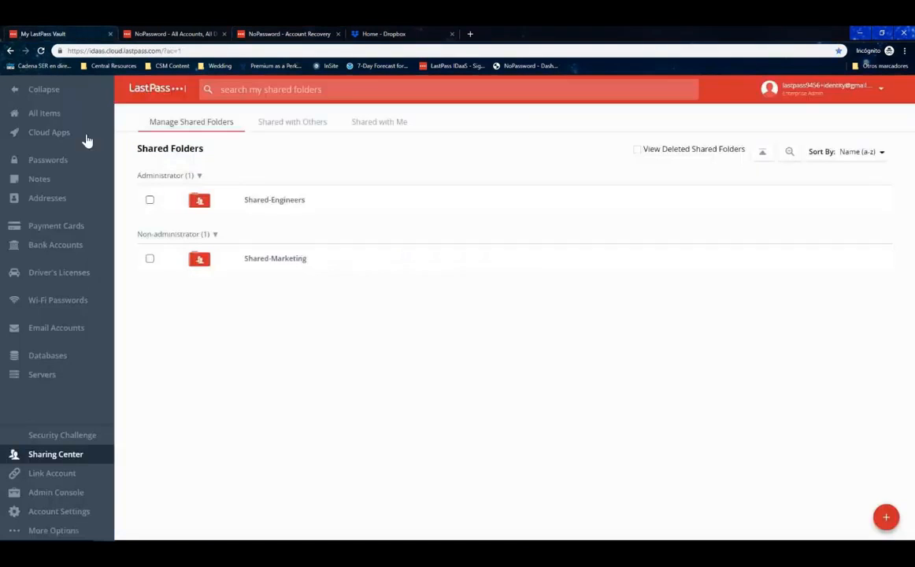
{"action": "left_click", "coordinate": [41, 495]}
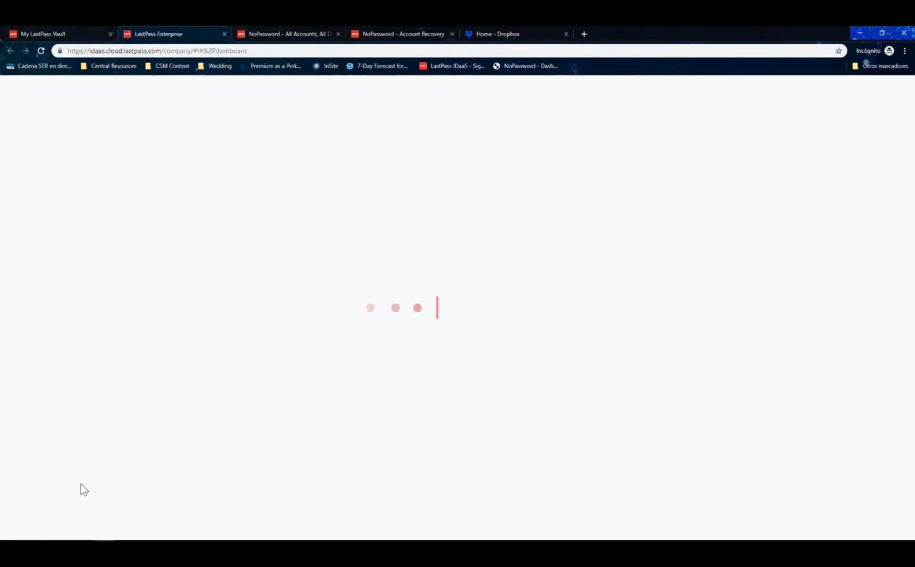
{"action": "left_click", "coordinate": [37, 243]}
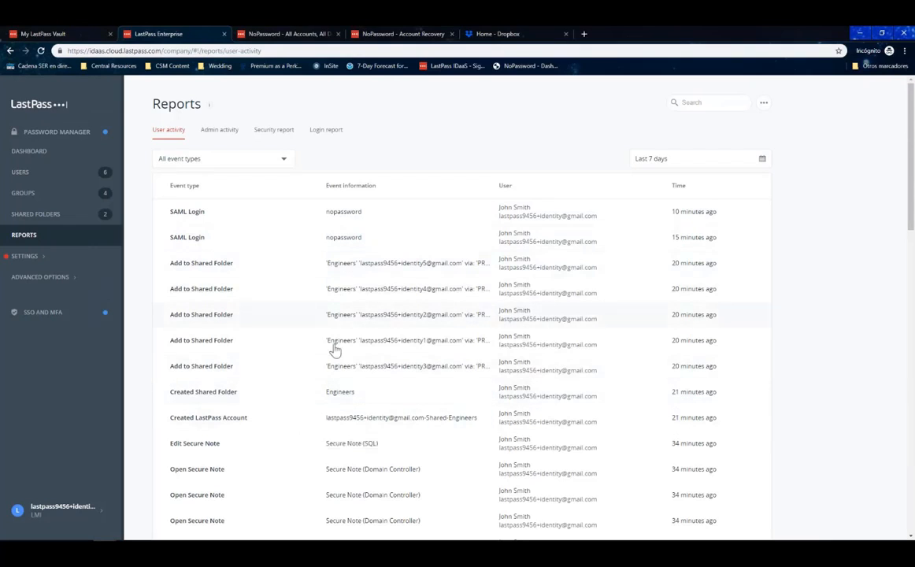
Check the event type and date range filters, then show the Admin activity report.
{"action": "left_click", "coordinate": [282, 160]}
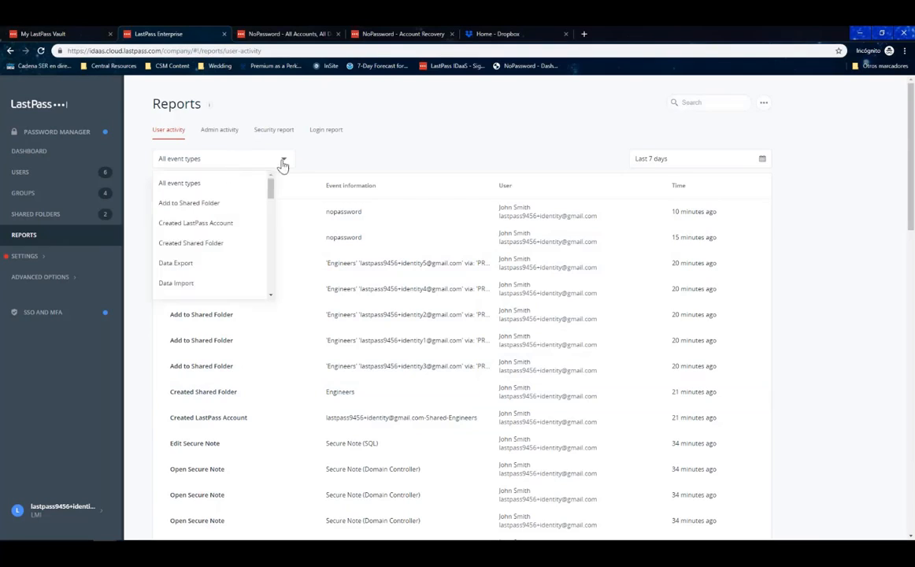
{"action": "left_click", "coordinate": [857, 236]}
{"action": "left_click", "coordinate": [761, 160]}
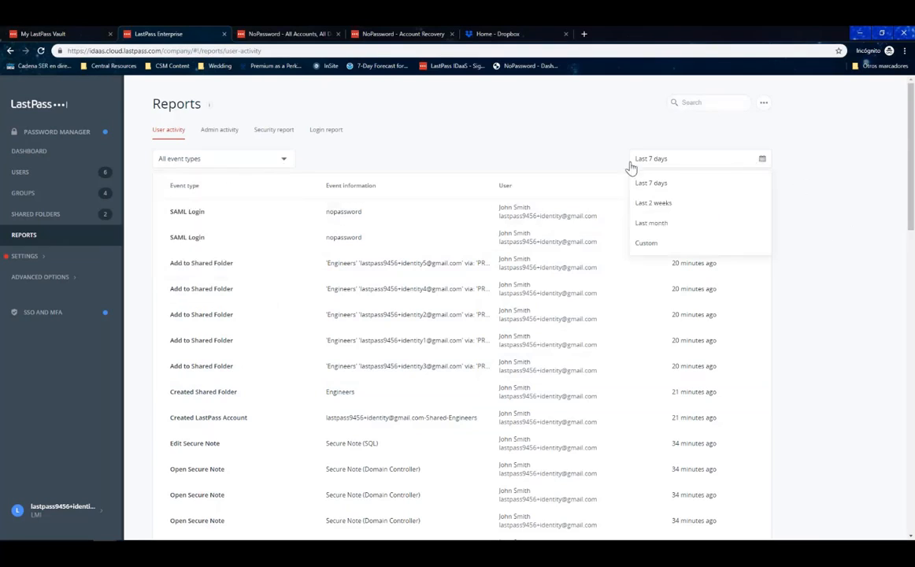
{"action": "left_click", "coordinate": [834, 224]}
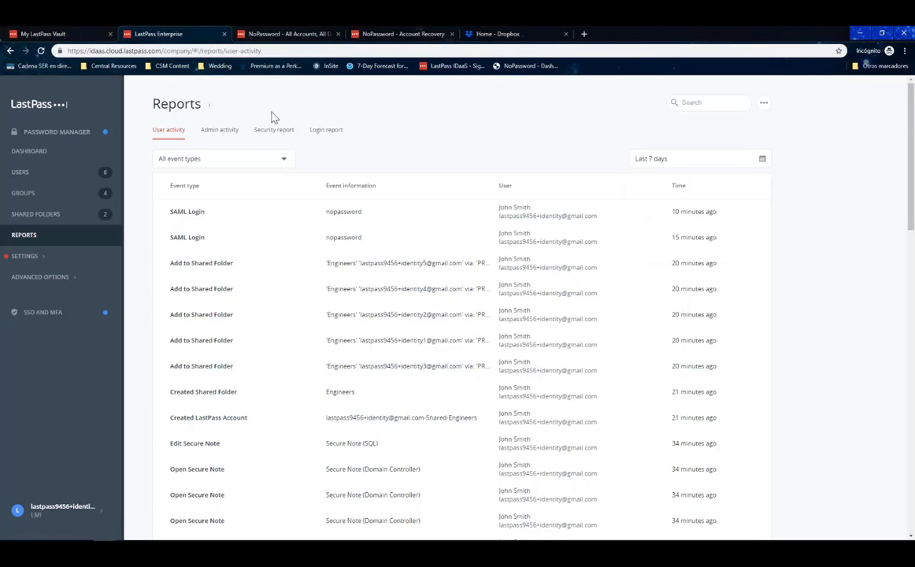
{"action": "left_click", "coordinate": [226, 133]}
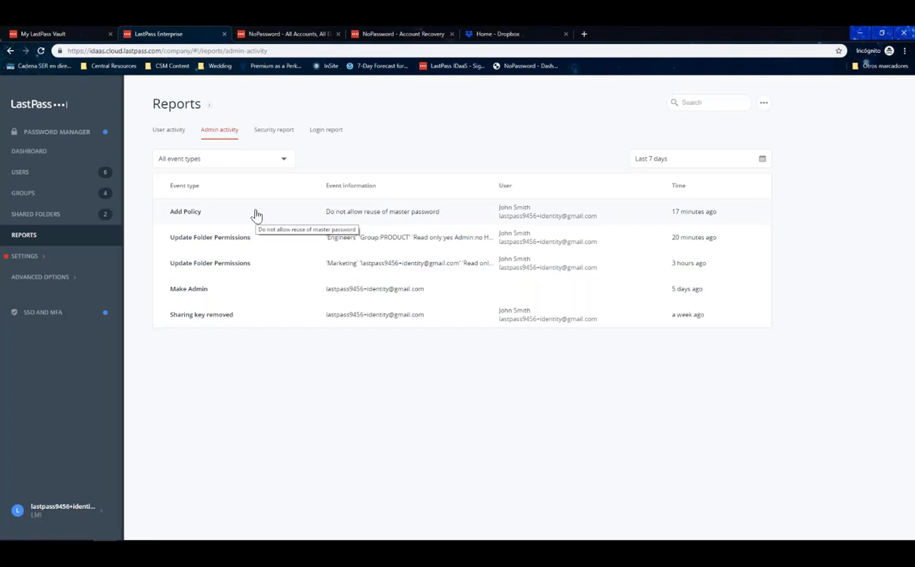
Show the Security report listing unactivated invited users and weak challenge scores.
{"action": "left_click", "coordinate": [276, 132]}
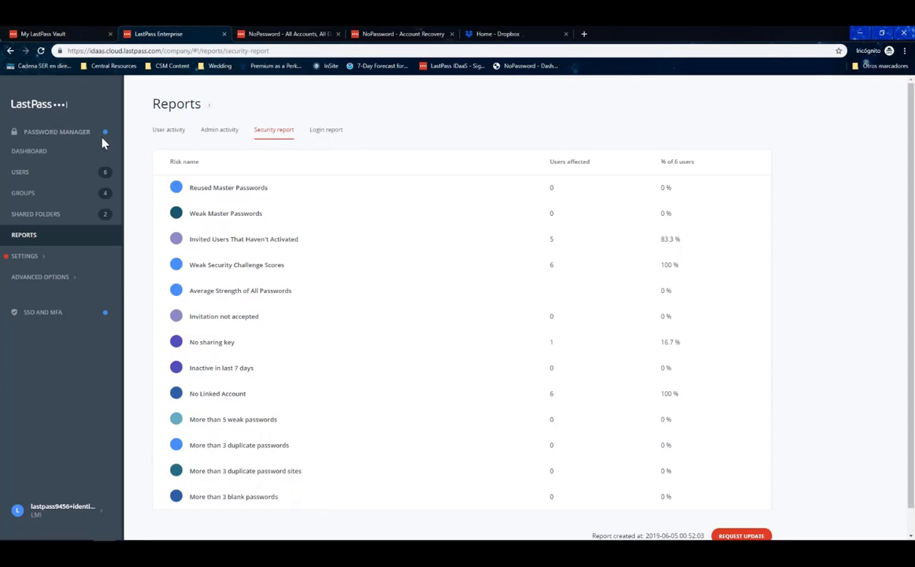
In SSO & MFA, review the User audit, then the App audit of Dropbox logins.
{"action": "left_click", "coordinate": [75, 320]}
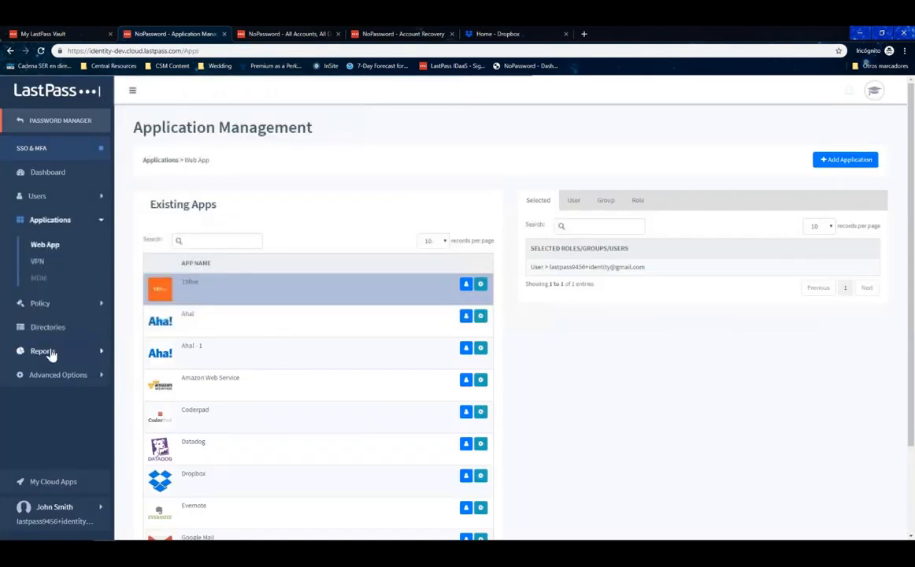
{"action": "left_click", "coordinate": [51, 354]}
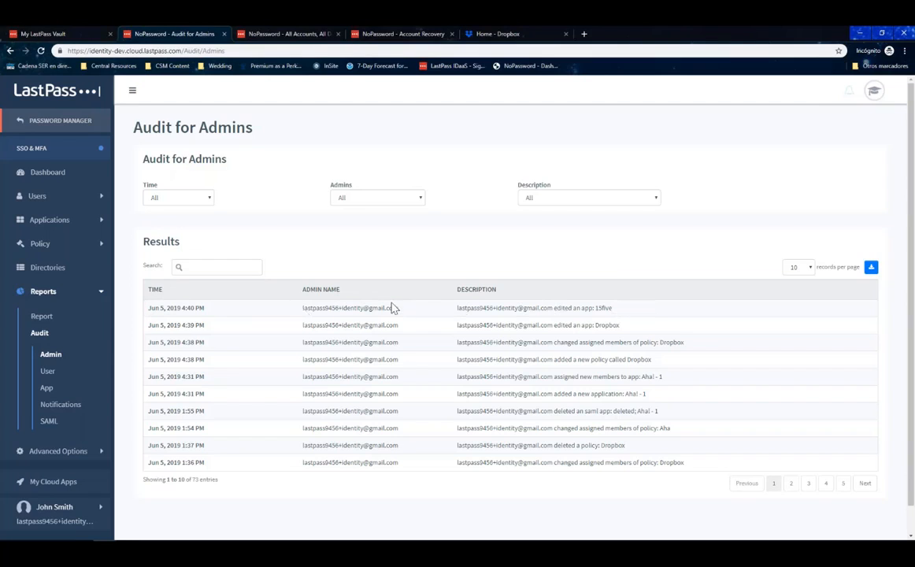
{"action": "left_click", "coordinate": [53, 375]}
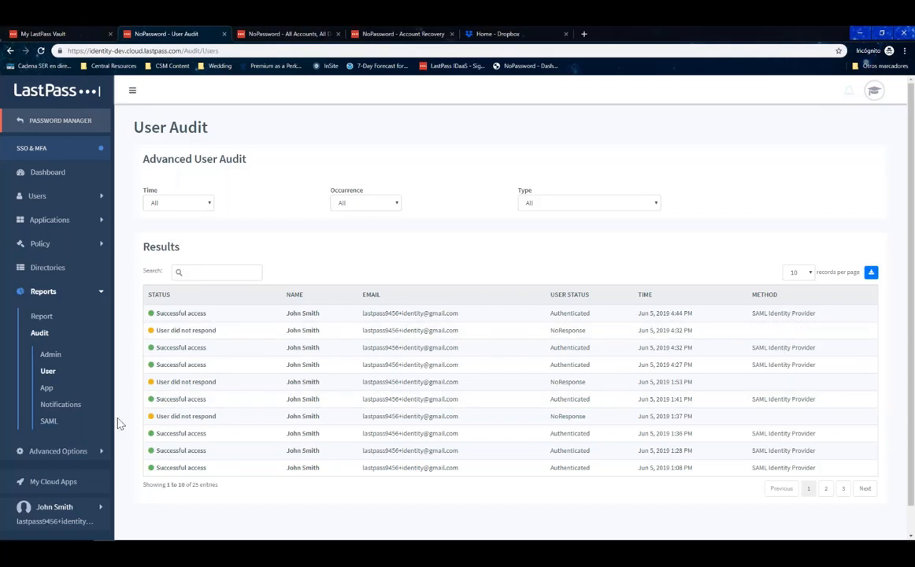
{"action": "left_click", "coordinate": [48, 388]}
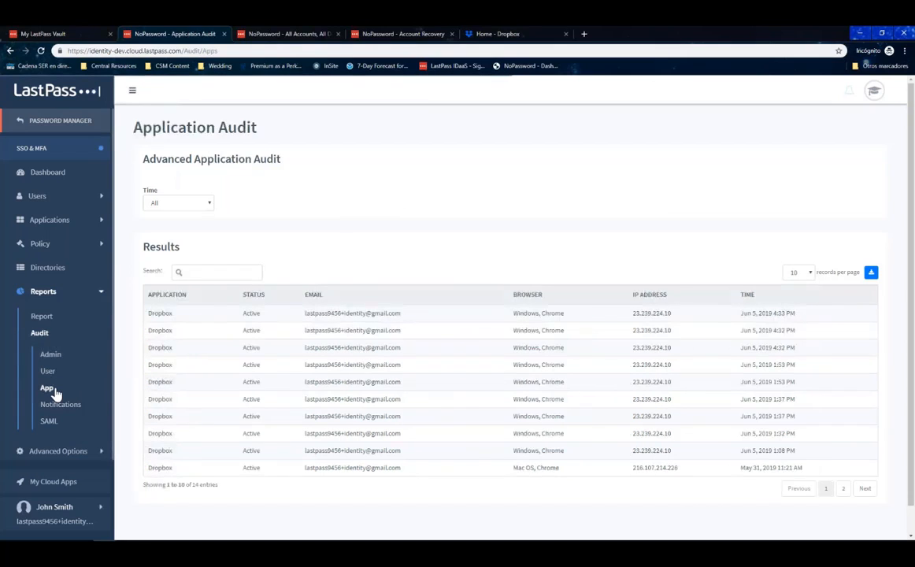